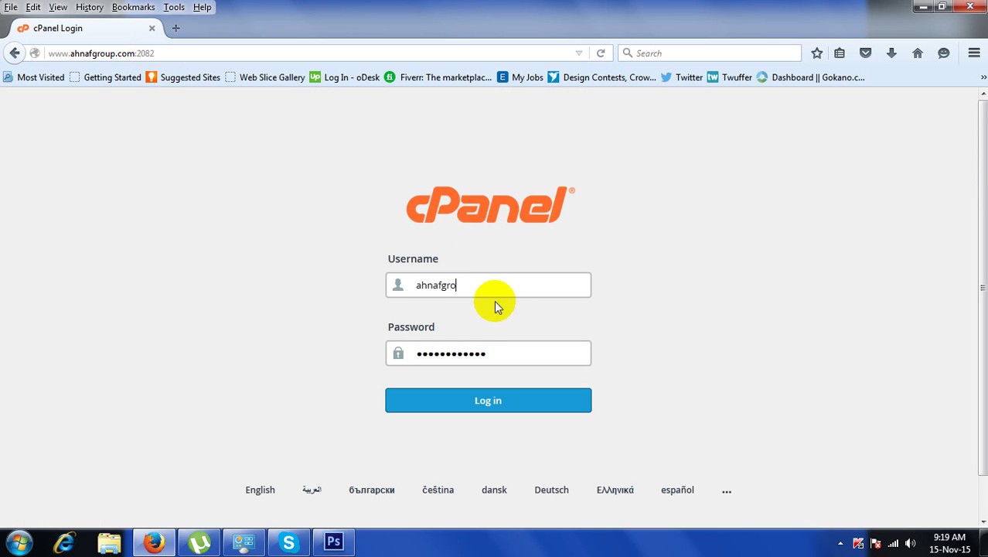
Sign in to cPanel with the prefilled site username and password.
{"action": "left_click_drag", "start_coordinate": [476, 284], "coordinate": [401, 285]}
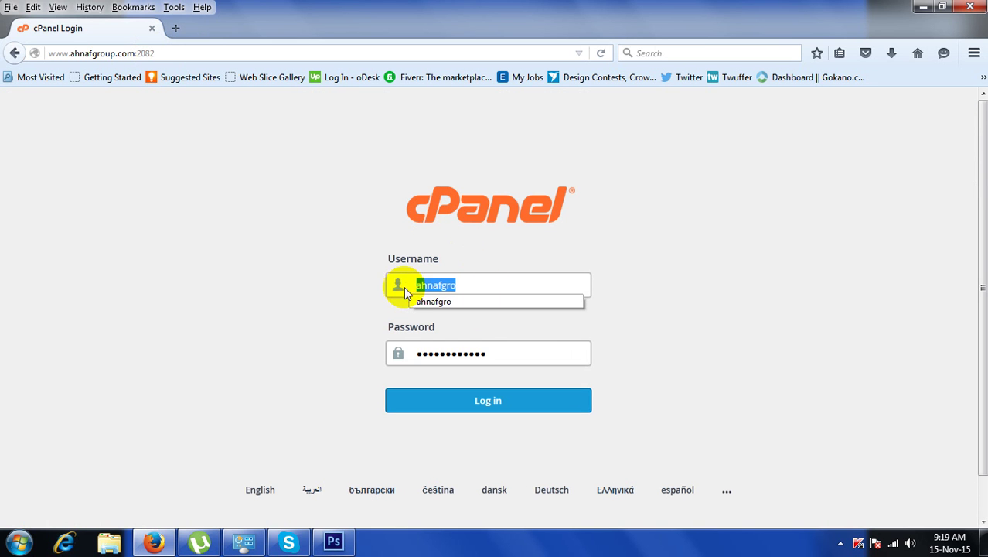
{"action": "left_click", "coordinate": [627, 179]}
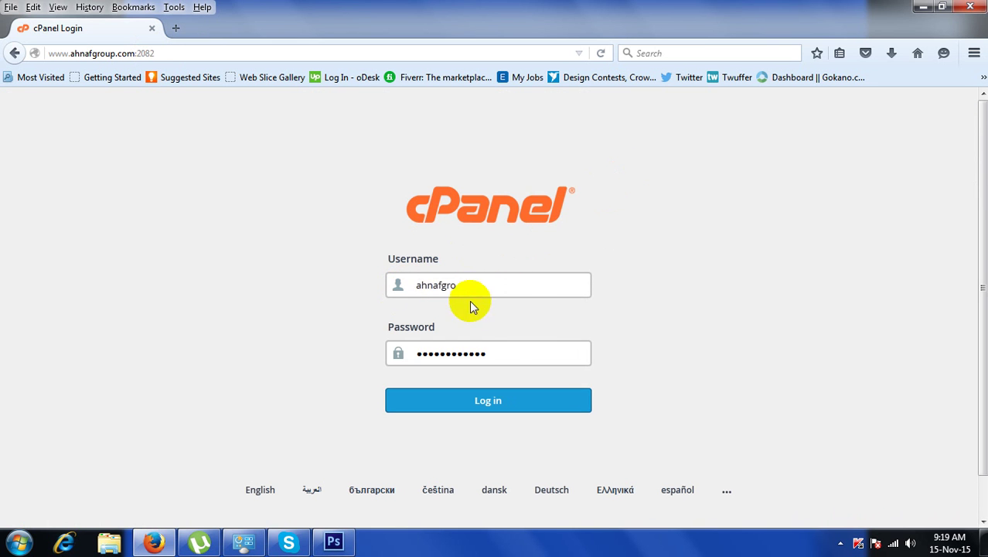
{"action": "left_click_drag", "start_coordinate": [465, 285], "coordinate": [353, 286]}
{"action": "left_click", "coordinate": [504, 353]}
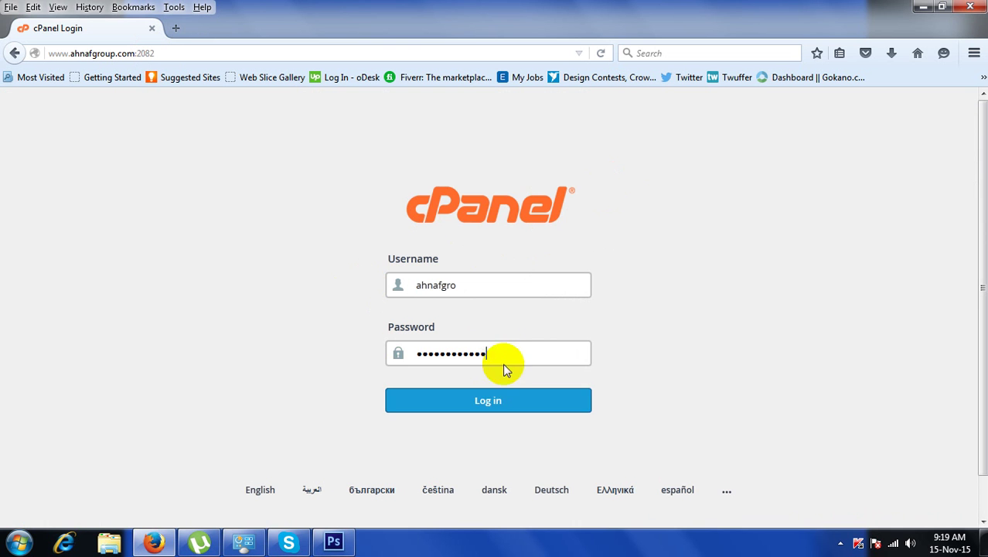
{"action": "left_click", "coordinate": [504, 404]}
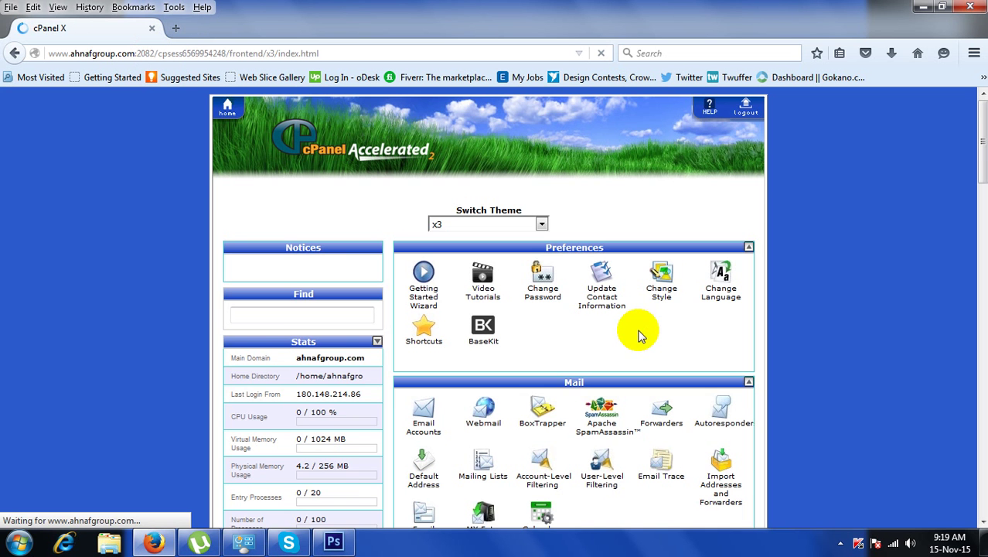
Open Email Accounts from the Mail section, retrying after the connection reset.
{"action": "scroll", "coordinate": [967, 182], "scroll_direction": "down", "scroll_amount": 5}
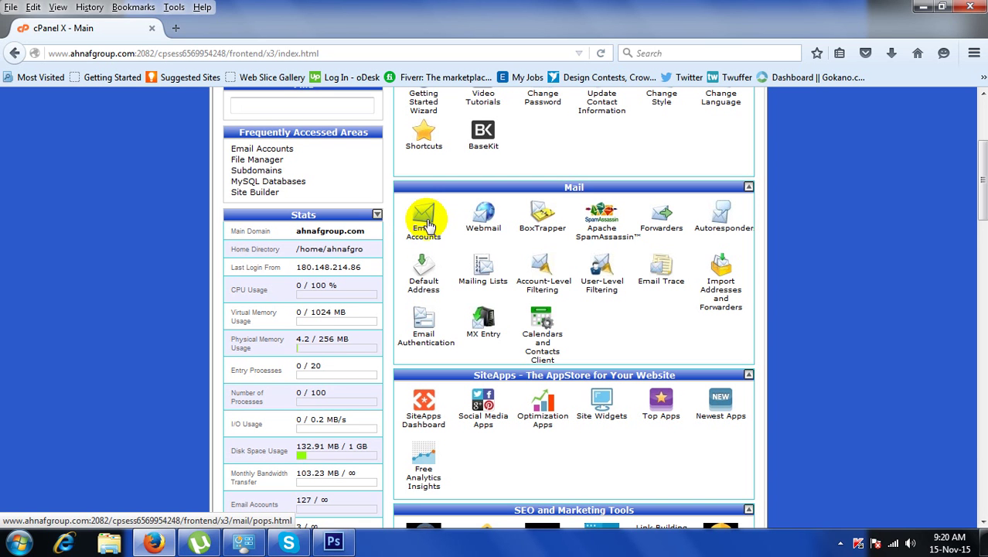
{"action": "left_click", "coordinate": [428, 224]}
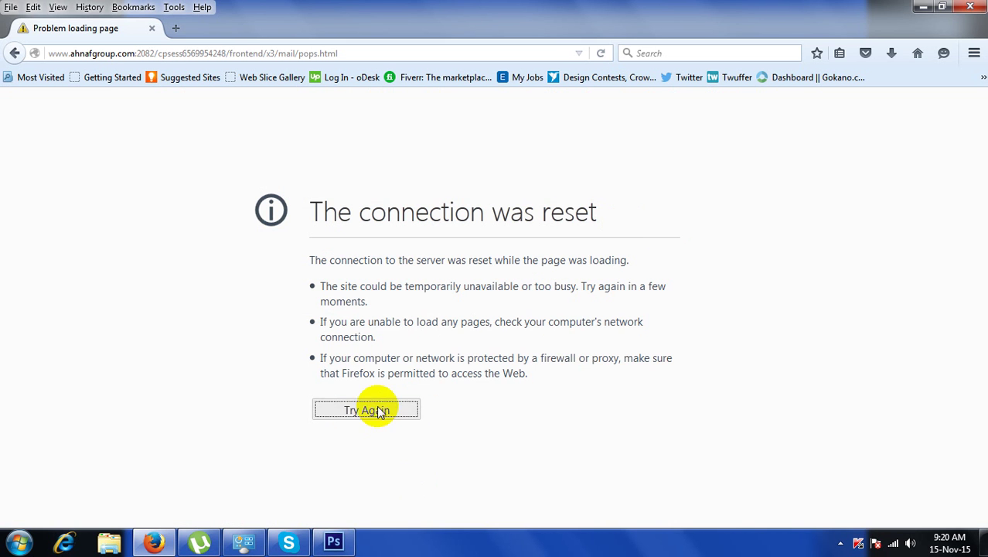
{"action": "left_click", "coordinate": [378, 412]}
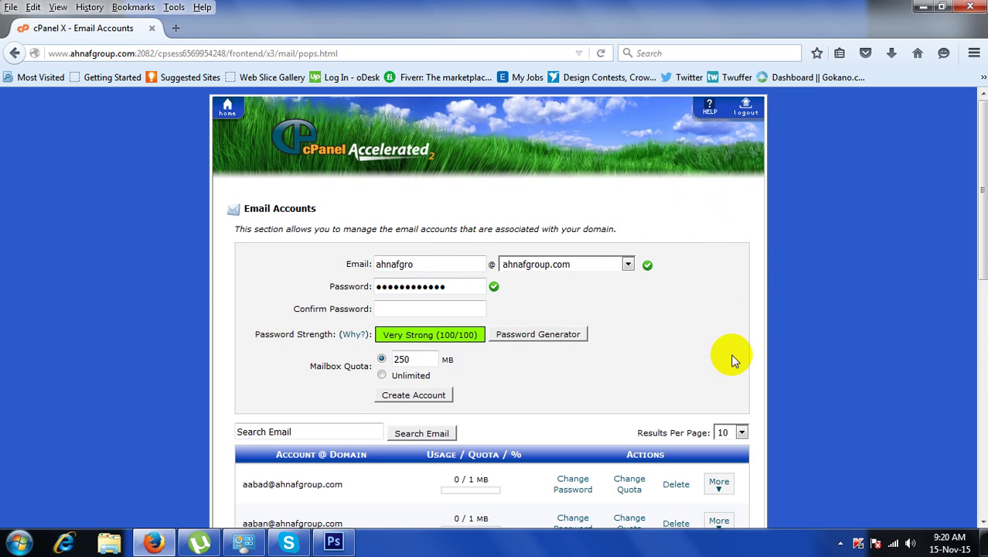
Replace the old Email field text with the new mailbox name on domain ahnafgroup.com.
{"action": "mouse_move", "coordinate": [984, 162]}
{"action": "left_mouse_down"}
{"action": "mouse_move", "coordinate": [983, 228]}
{"action": "mouse_move", "coordinate": [983, 156]}
{"action": "left_mouse_up"}
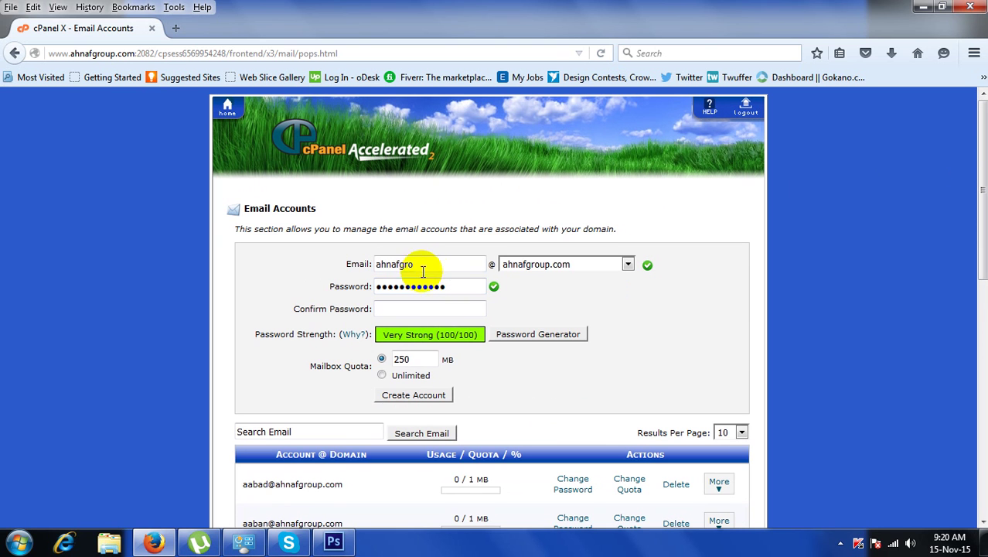
{"action": "left_click_drag", "start_coordinate": [429, 264], "coordinate": [343, 264]}
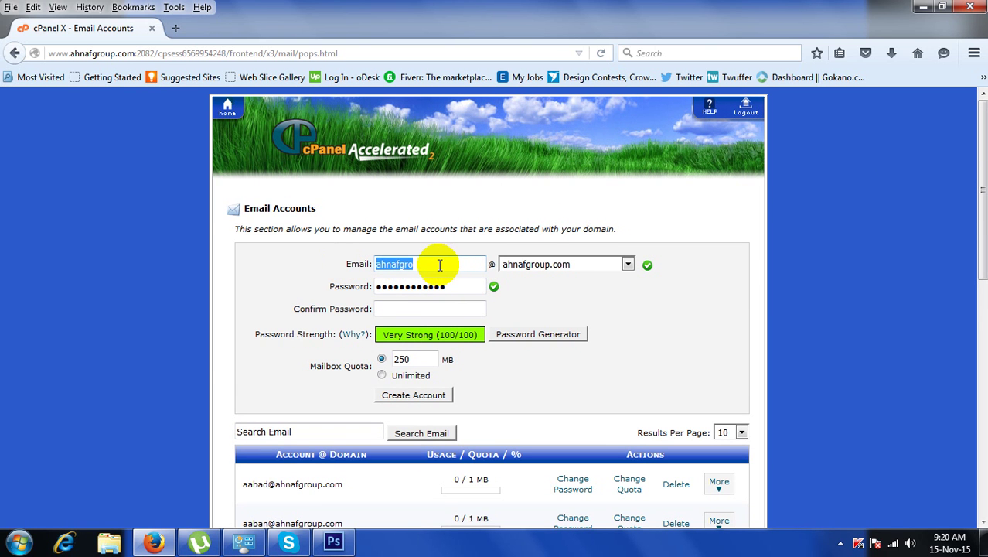
{"action": "key", "text": "BackSpace"}
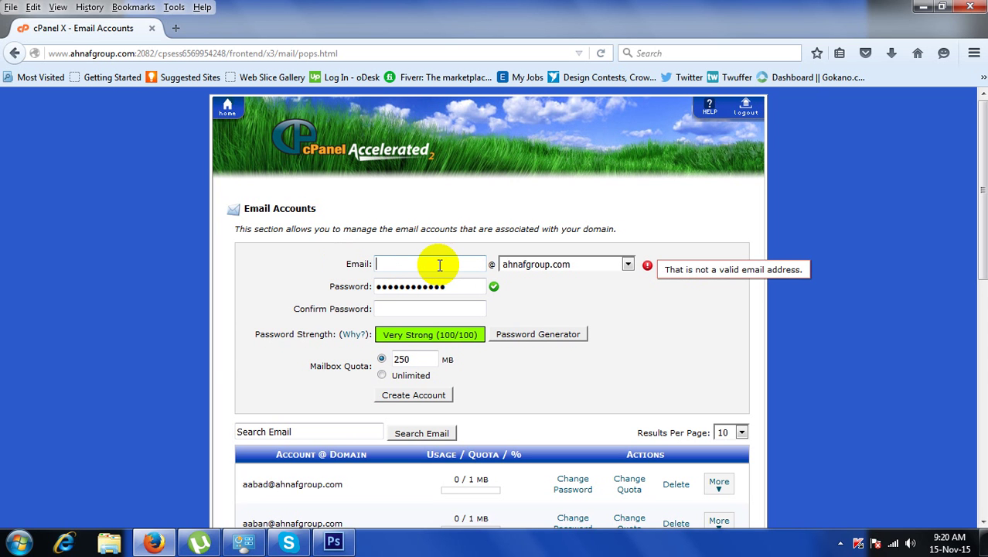
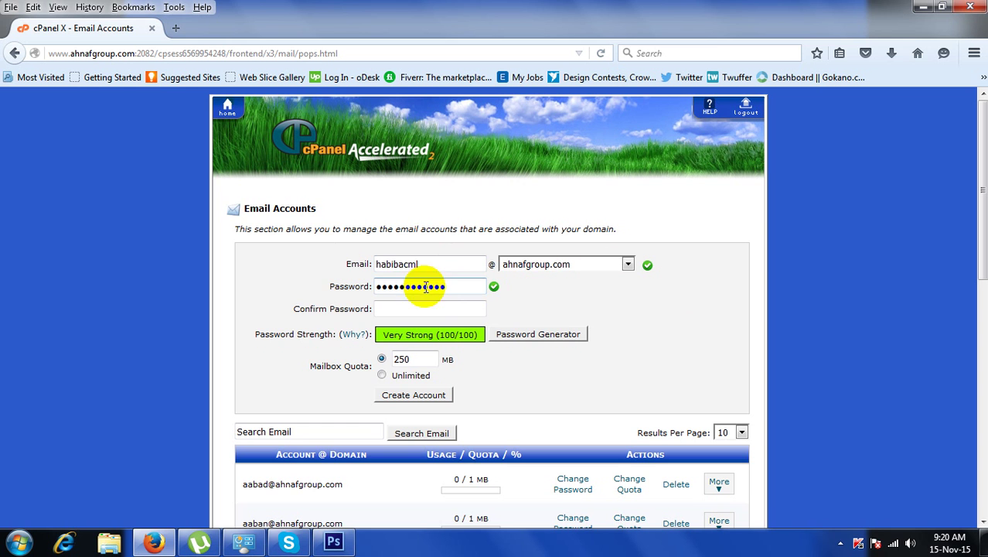
{"action": "left_click_drag", "start_coordinate": [425, 265], "coordinate": [353, 263]}
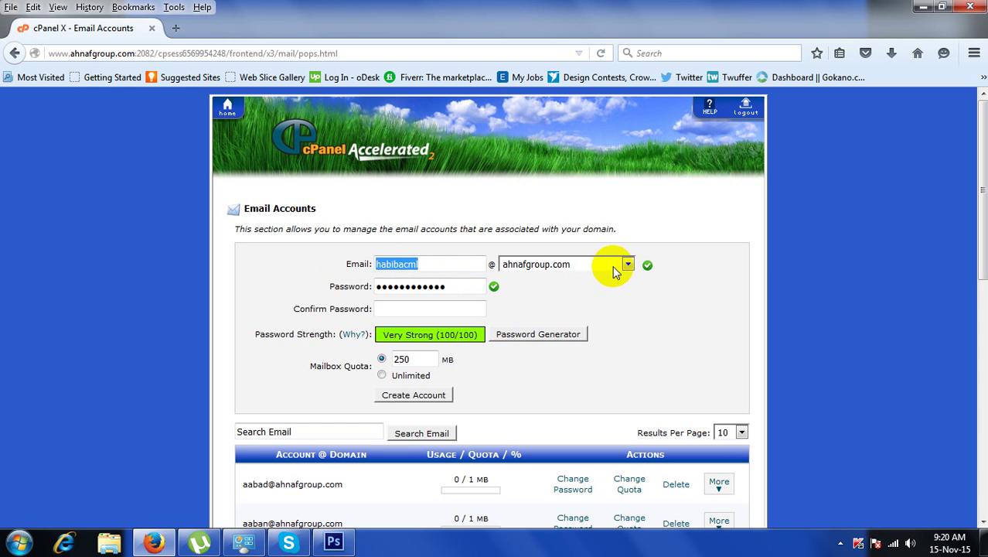
{"action": "left_click", "coordinate": [433, 264]}
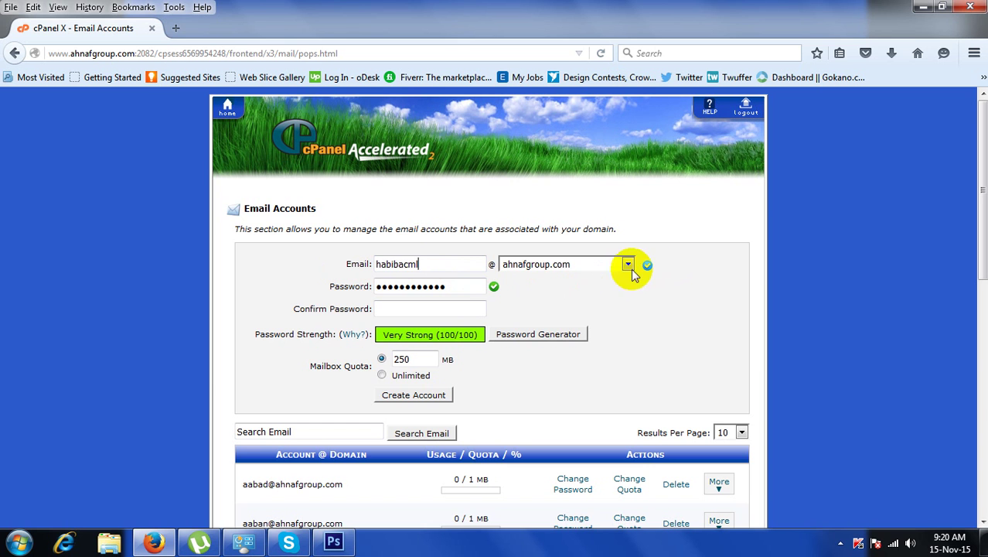
{"action": "left_click_drag", "start_coordinate": [419, 263], "coordinate": [399, 263]}
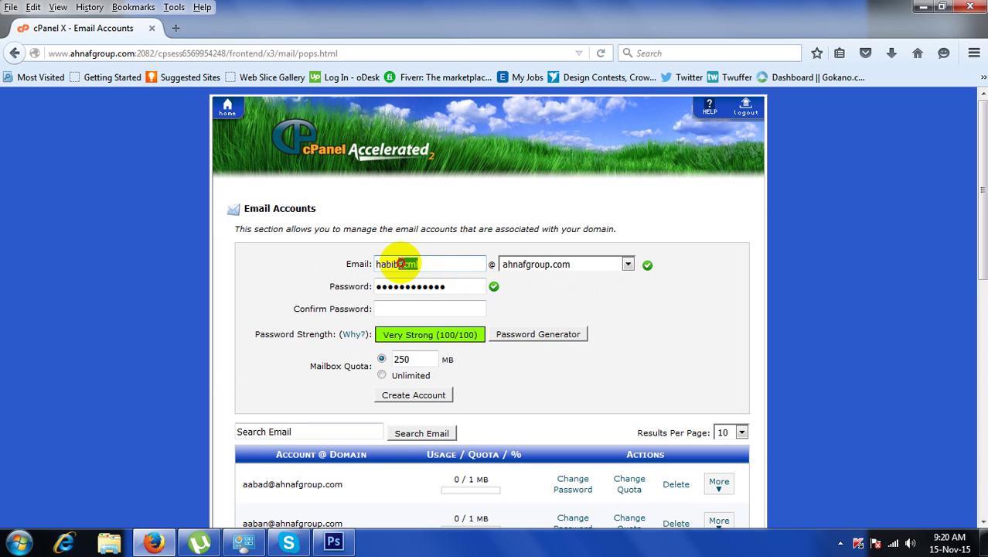
{"action": "key", "text": "BackSpace"}
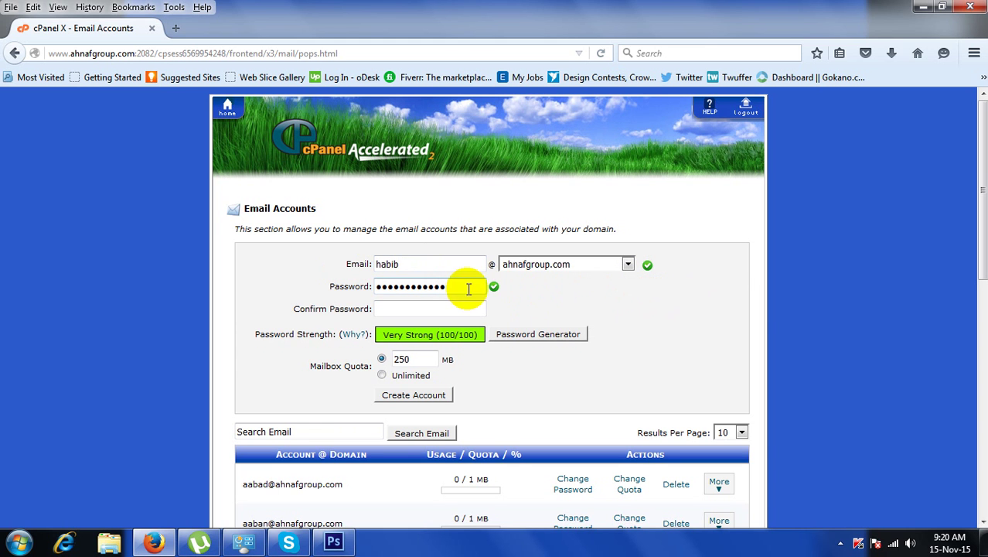
{"action": "left_click", "coordinate": [628, 264]}
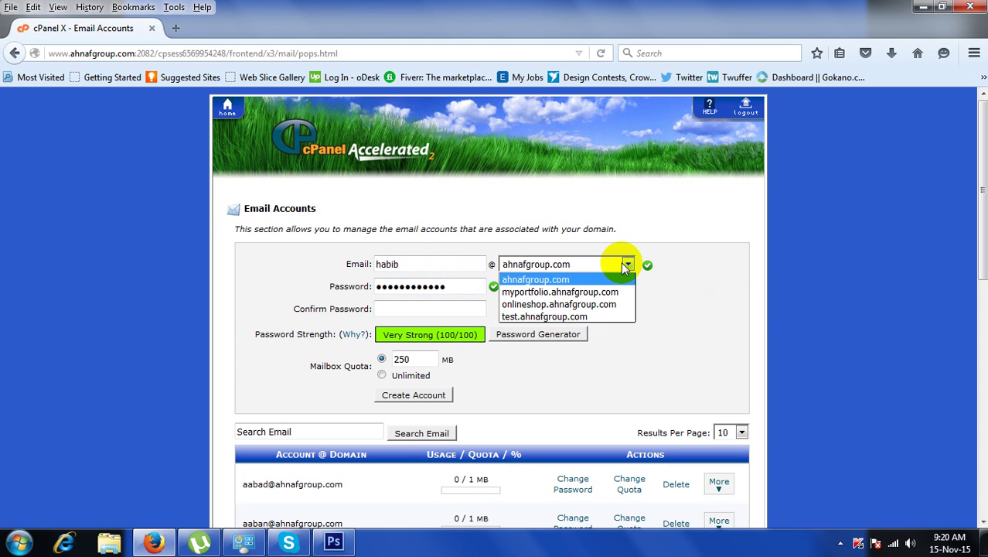
{"action": "left_click", "coordinate": [542, 277]}
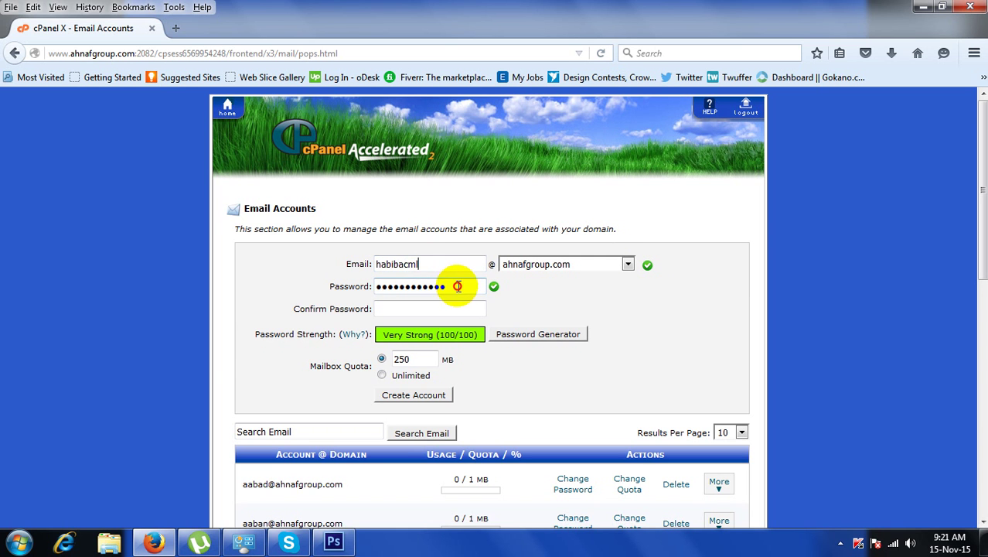
Enter a matching six-character password in Password and Confirm Password.
{"action": "left_click_drag", "start_coordinate": [453, 285], "coordinate": [154, 270]}
{"action": "type", "text": "●●●"}
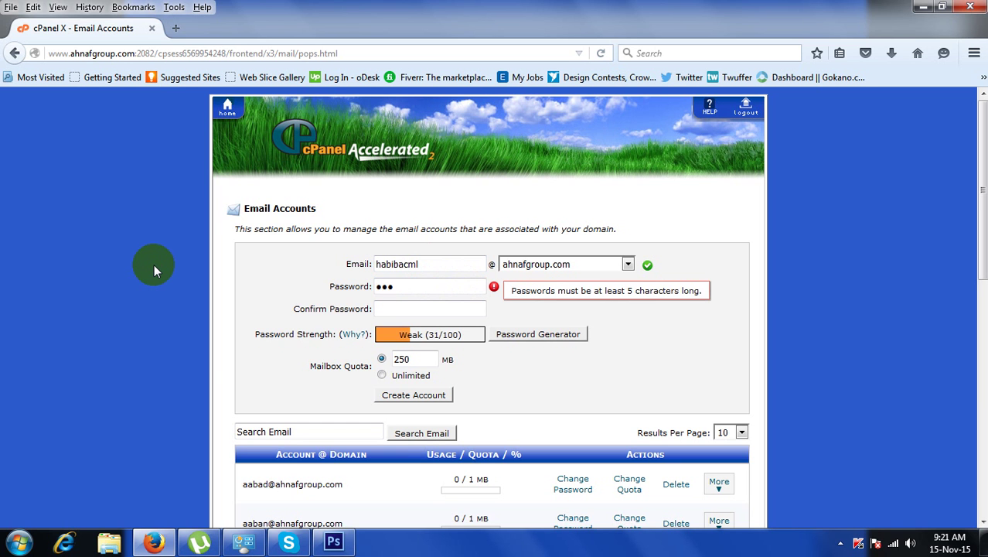
{"action": "key", "text": "BackSpace"}
{"action": "key", "text": "BackSpace"}
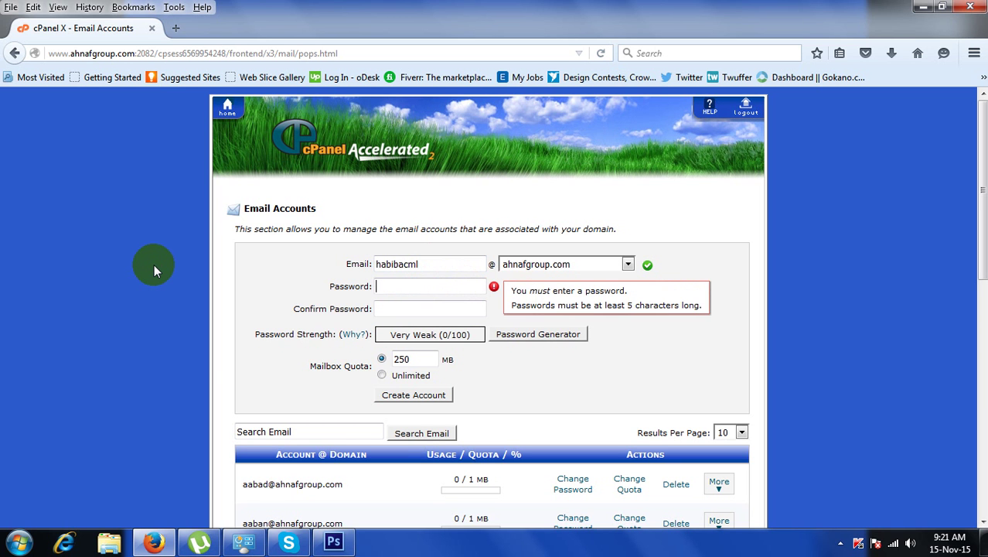
{"action": "type", "text": "●●●●●●"}
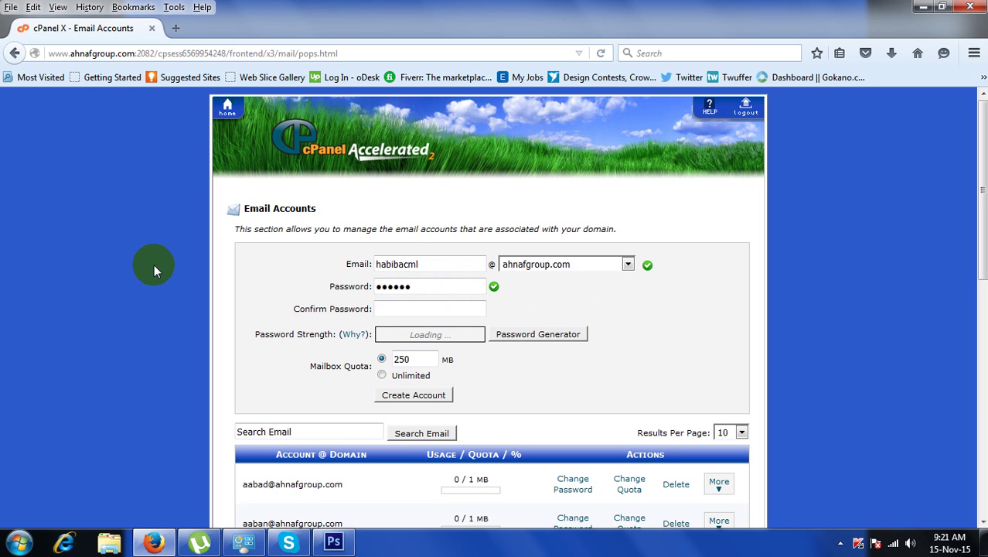
{"action": "left_click", "coordinate": [452, 265]}
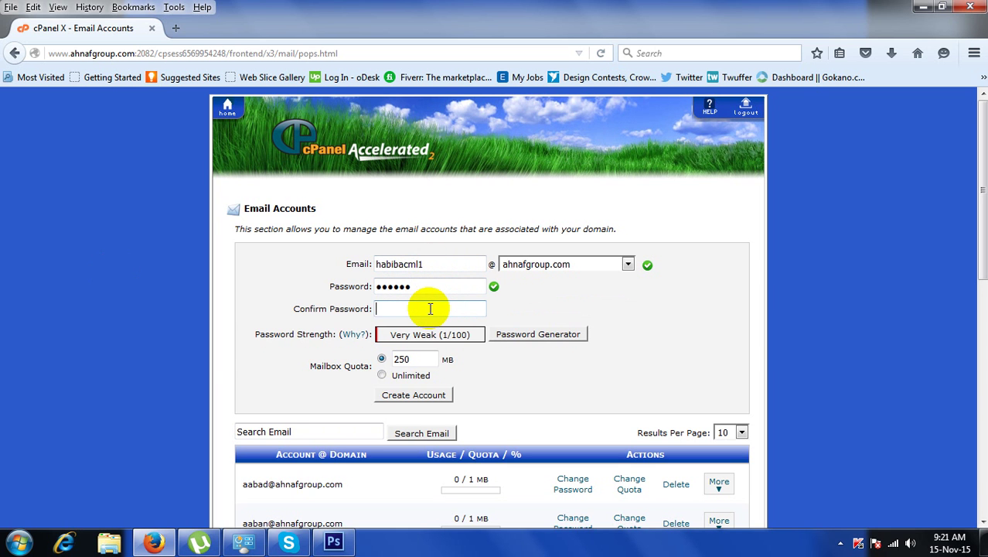
{"action": "type", "text": "●"}
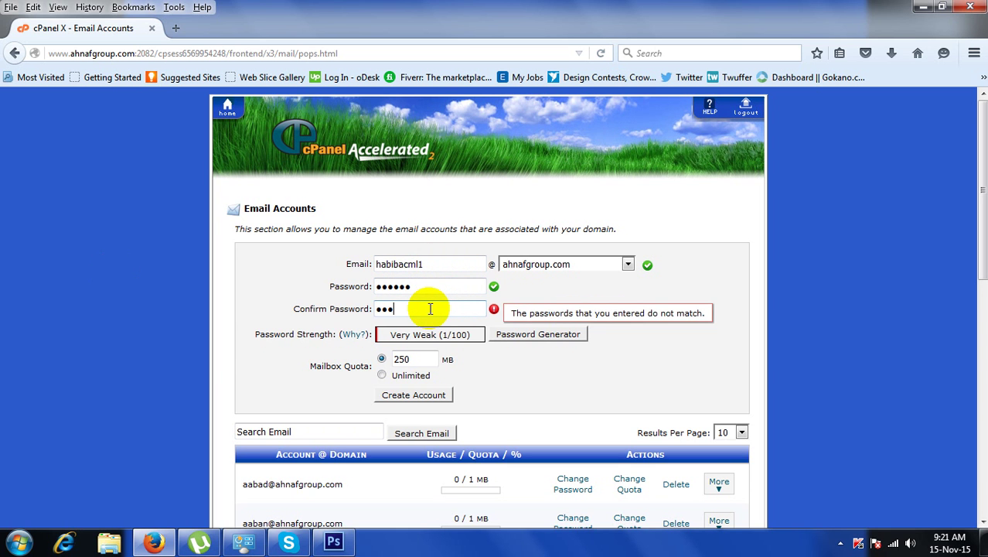
{"action": "type", "text": "●"}
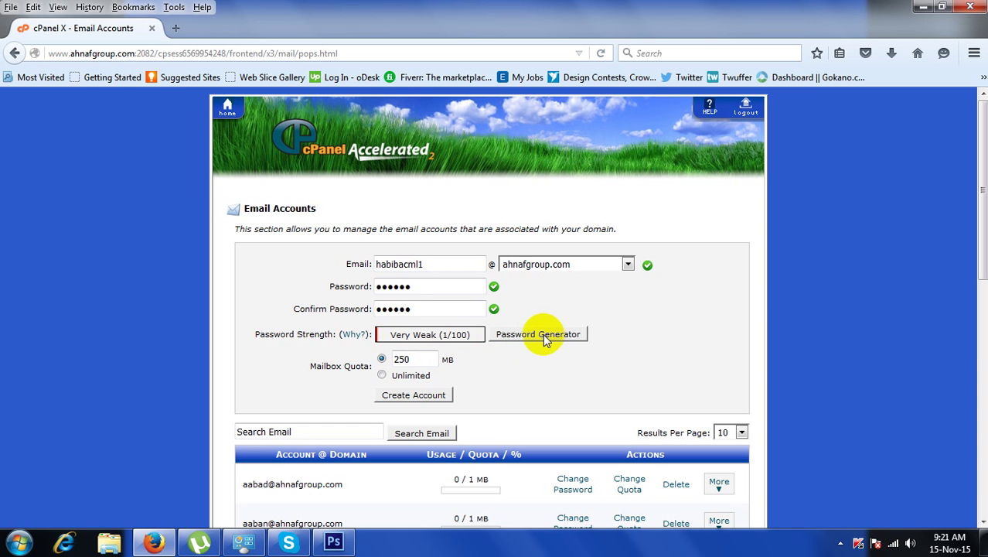
{"action": "left_click", "coordinate": [435, 285]}
{"action": "left_click", "coordinate": [429, 311]}
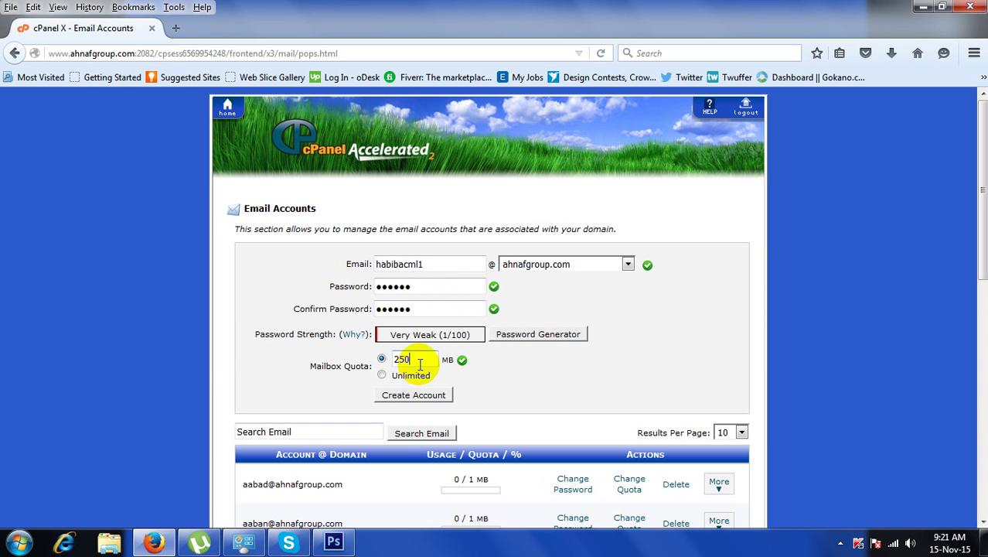
Change the mailbox quota from 250 MB to 10 MB and create the account.
{"action": "left_click_drag", "start_coordinate": [420, 364], "coordinate": [395, 360]}
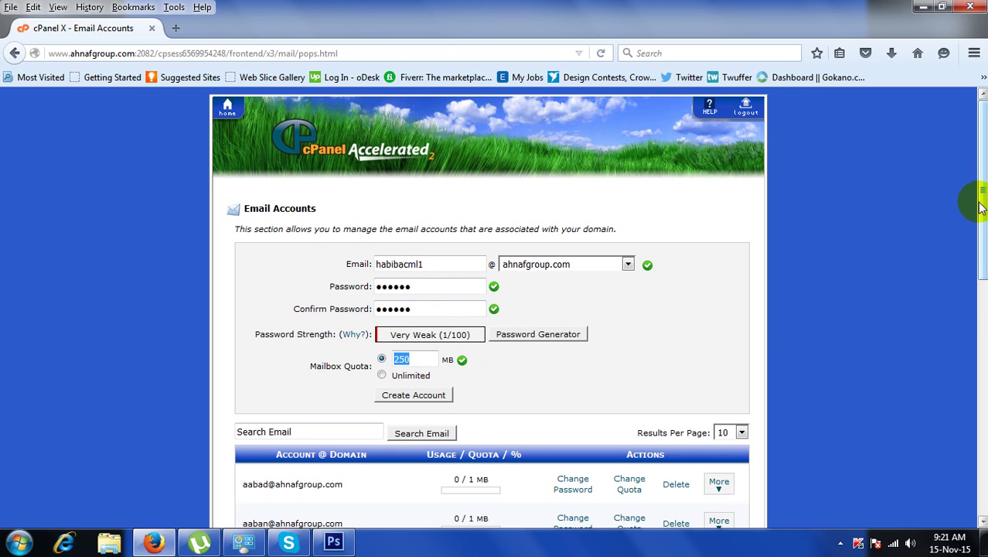
{"action": "scroll", "coordinate": [980, 207], "scroll_direction": "down", "scroll_amount": 2}
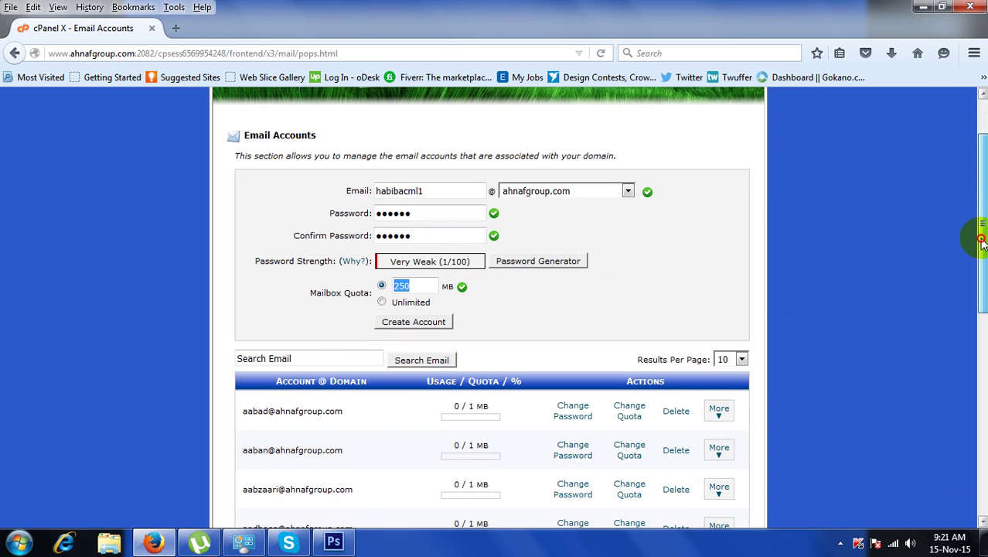
{"action": "left_click", "coordinate": [421, 287]}
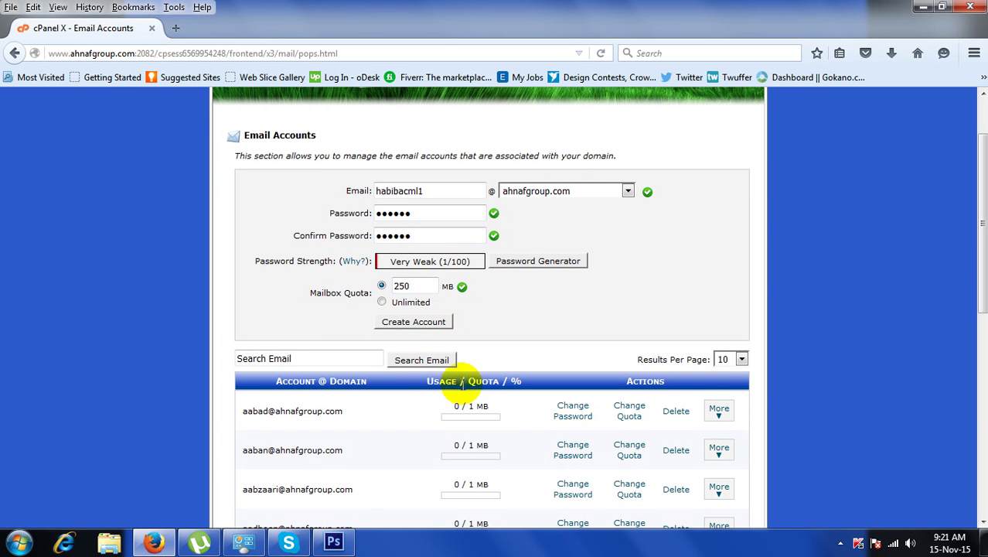
{"action": "scroll", "coordinate": [983, 267], "scroll_direction": "down", "scroll_amount": 1}
{"action": "left_click_drag", "start_coordinate": [983, 267], "coordinate": [984, 210]}
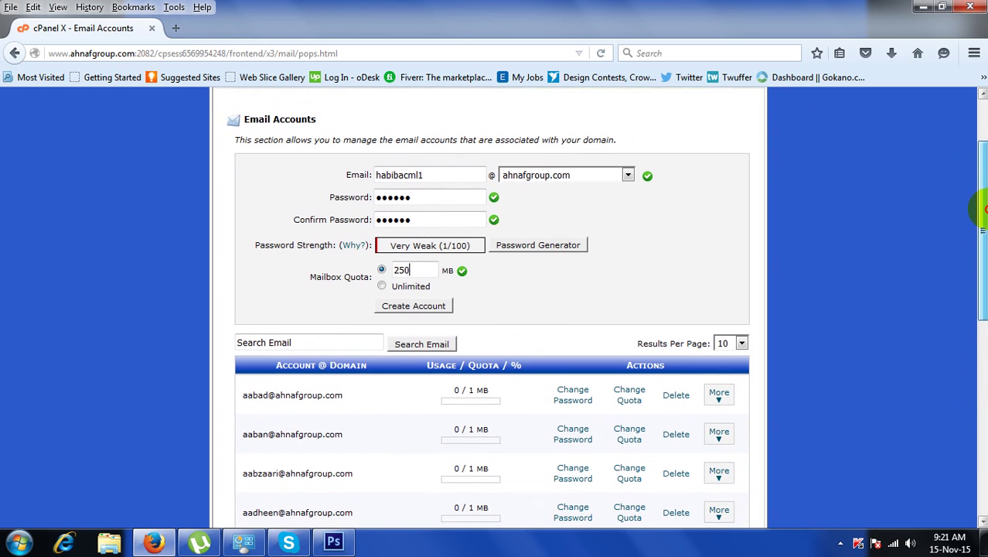
{"action": "left_click_drag", "start_coordinate": [424, 270], "coordinate": [377, 264]}
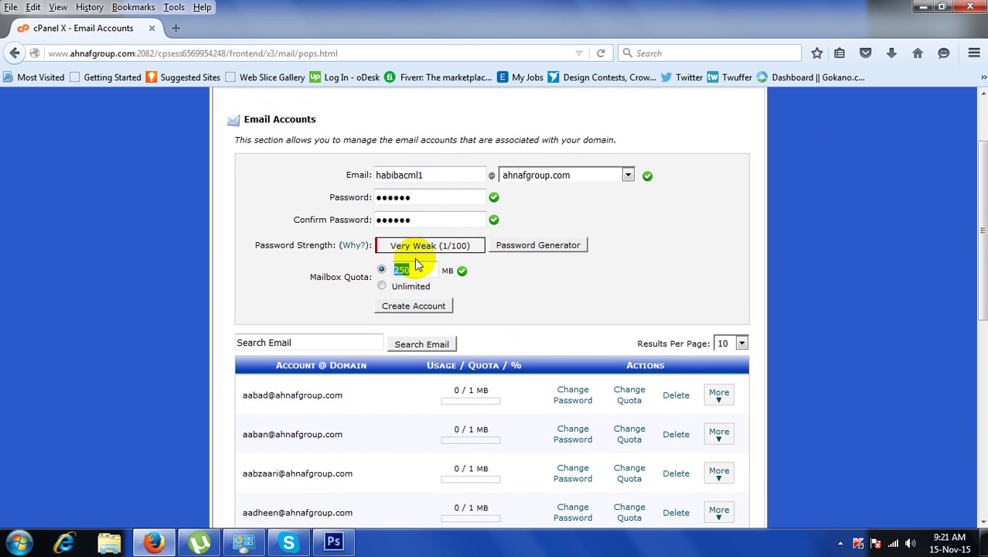
{"action": "type", "text": "10"}
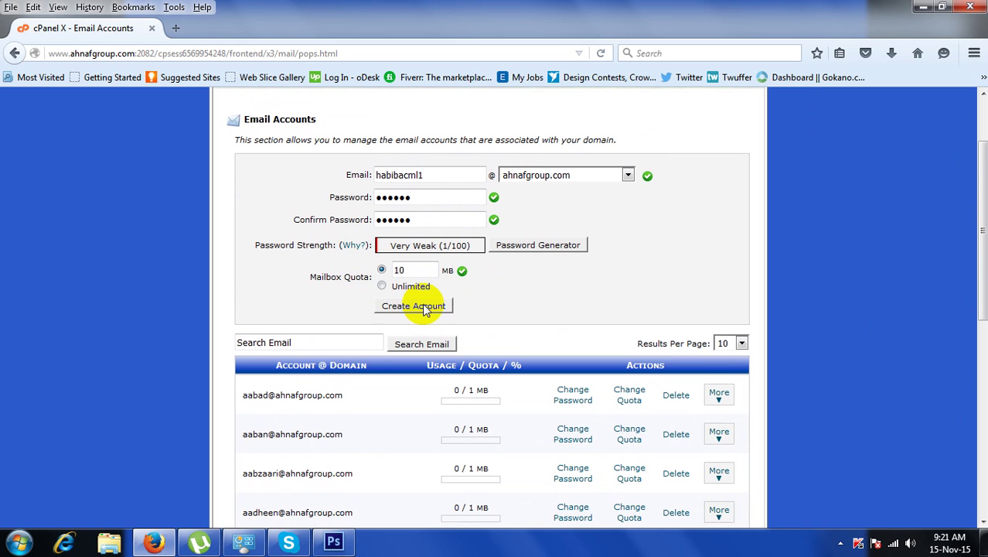
{"action": "left_click", "coordinate": [424, 308]}
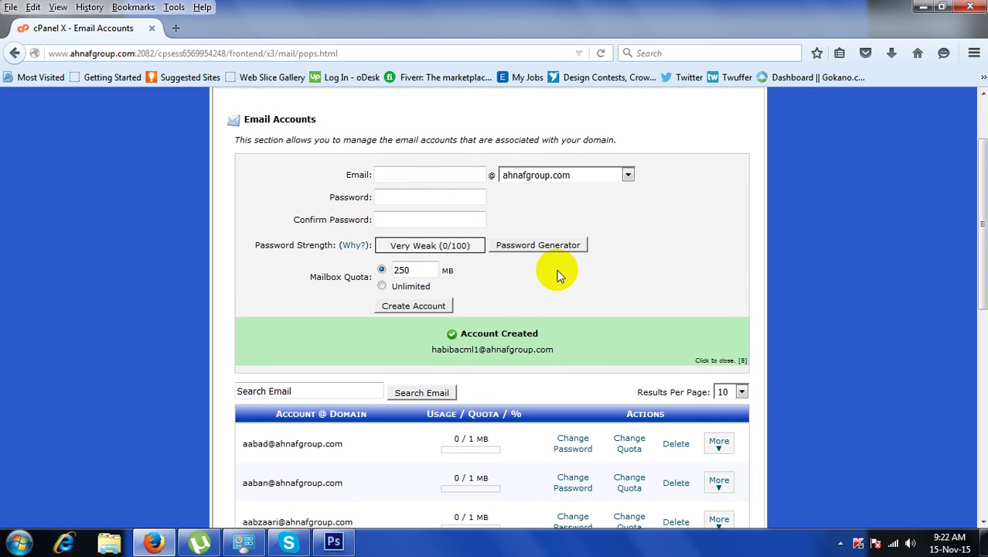
Search the email account list for the new mailbox, showing its 10 MB quota.
{"action": "scroll", "coordinate": [558, 275], "scroll_direction": "down", "scroll_amount": 5}
{"action": "scroll", "coordinate": [558, 274], "scroll_direction": "down", "scroll_amount": 5}
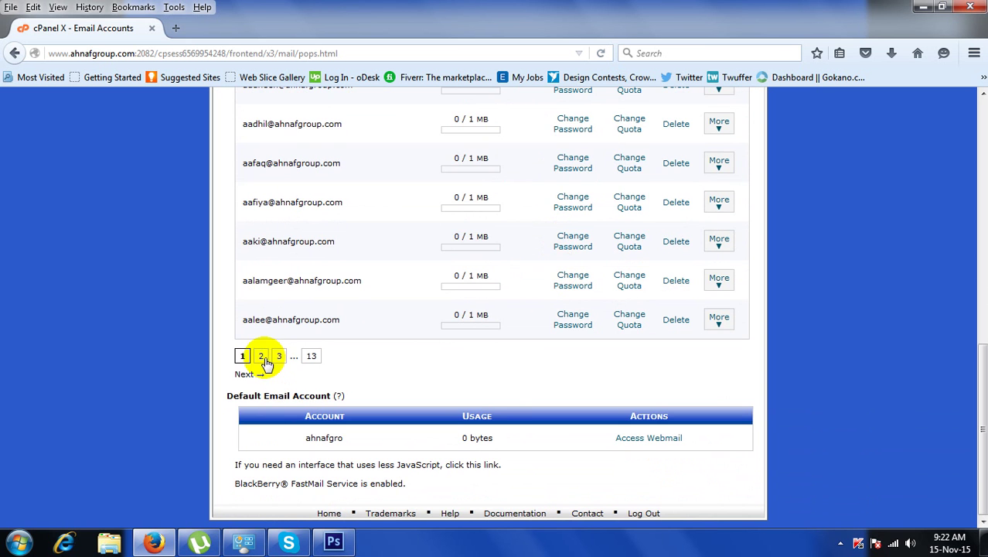
{"action": "scroll", "coordinate": [503, 426], "scroll_direction": "up", "scroll_amount": 1}
{"action": "scroll", "coordinate": [503, 425], "scroll_direction": "up", "scroll_amount": 6}
{"action": "scroll", "coordinate": [497, 424], "scroll_direction": "down", "scroll_amount": 2}
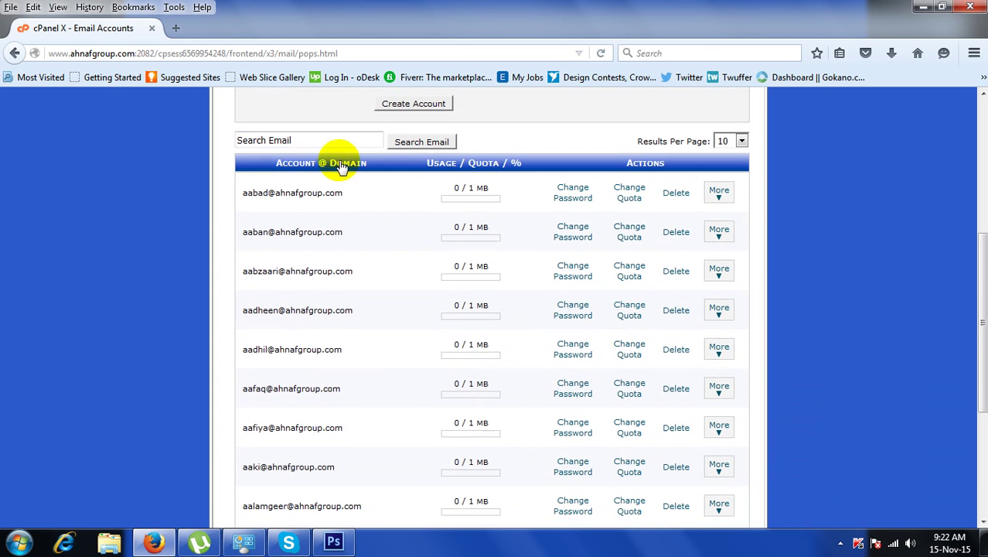
{"action": "left_click", "coordinate": [296, 141]}
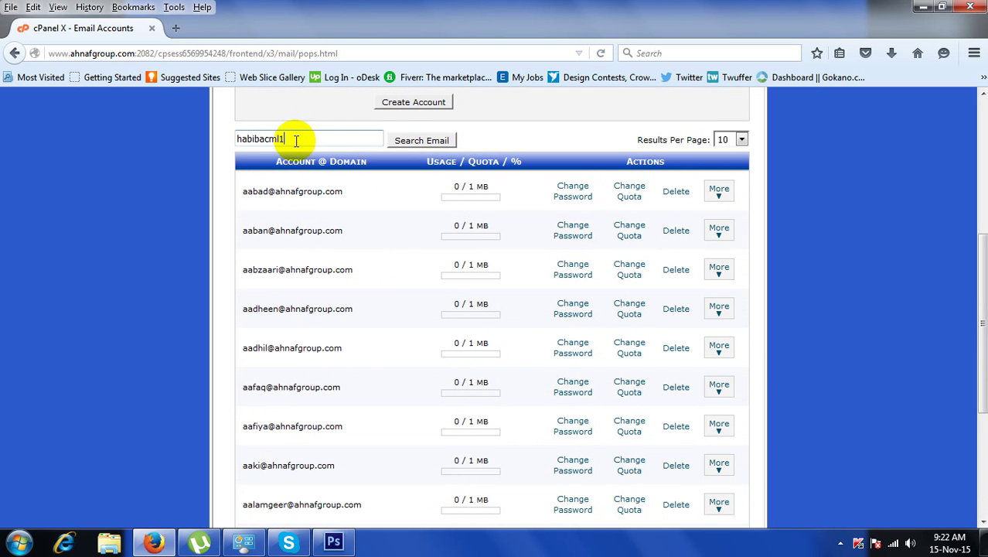
{"action": "key", "text": "Return"}
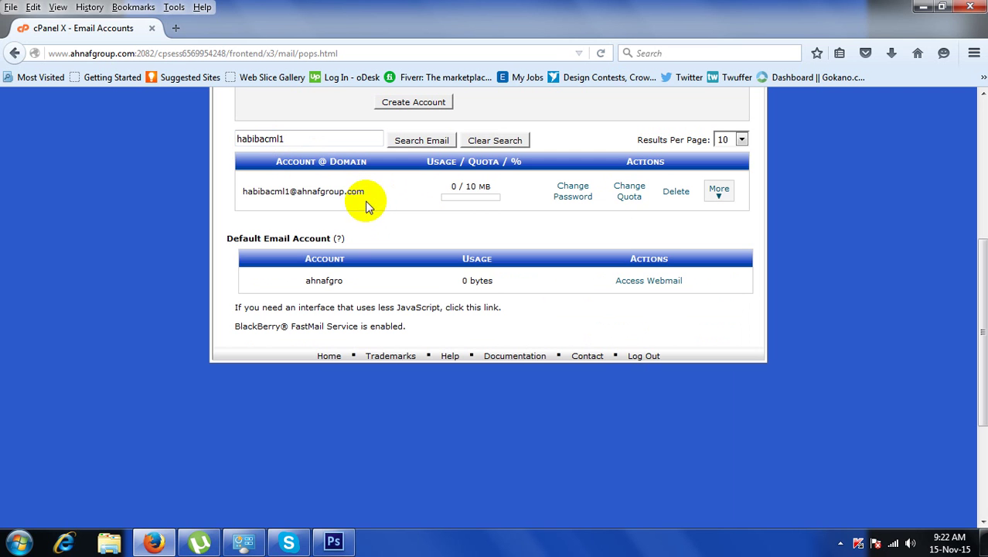
{"action": "left_click_drag", "start_coordinate": [311, 137], "coordinate": [238, 140]}
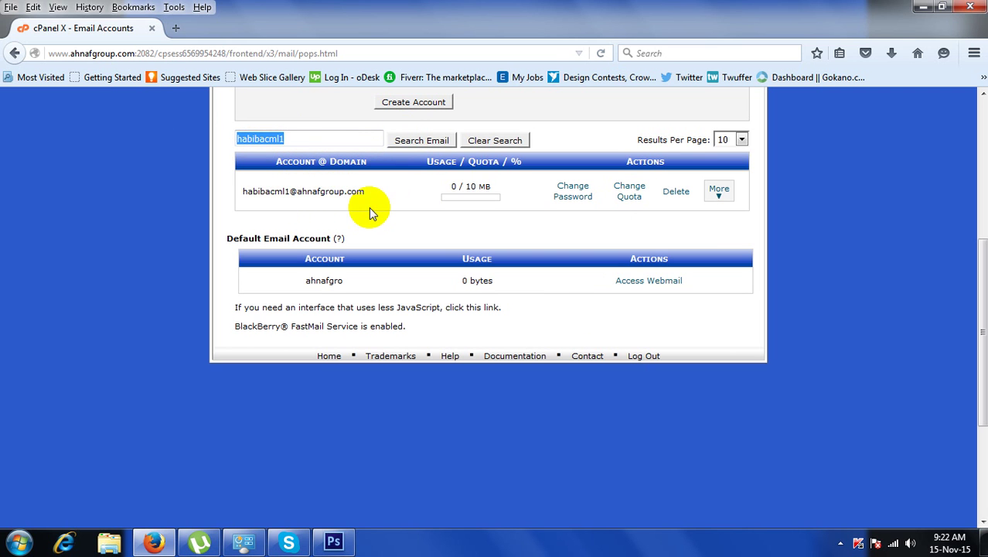
{"action": "left_click", "coordinate": [719, 194]}
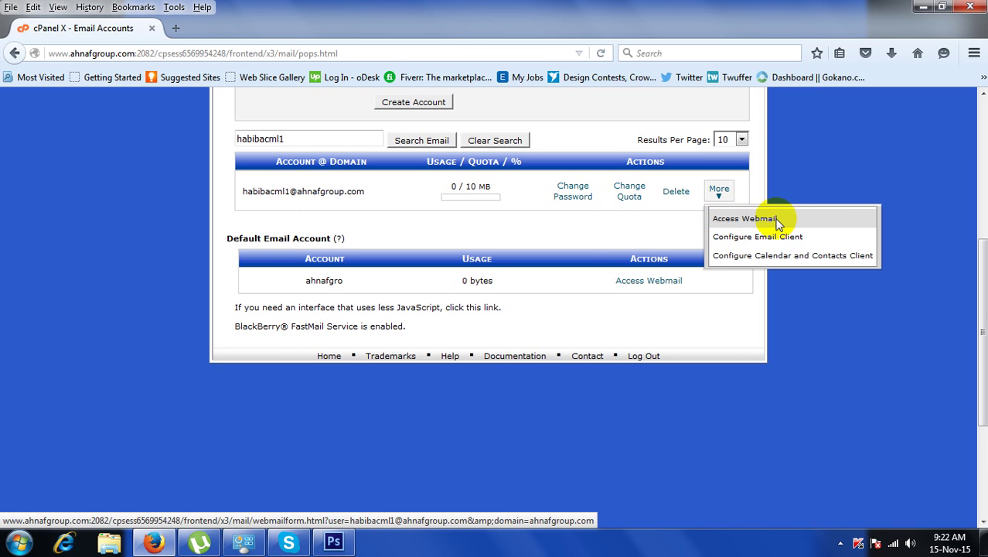
Open the new mailbox's webmail in Roundcube, retrying after the connection reset.
{"action": "left_click", "coordinate": [777, 222]}
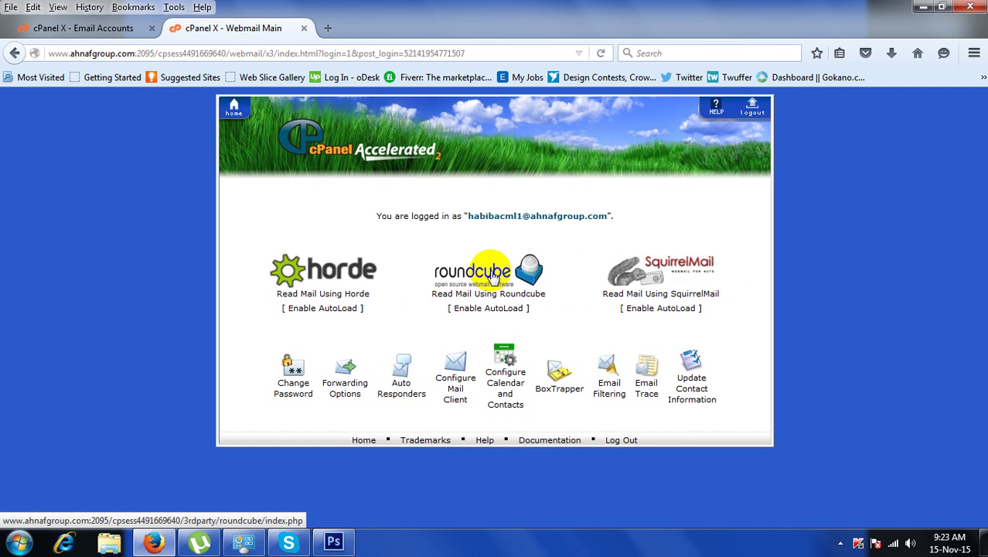
{"action": "left_click", "coordinate": [493, 277]}
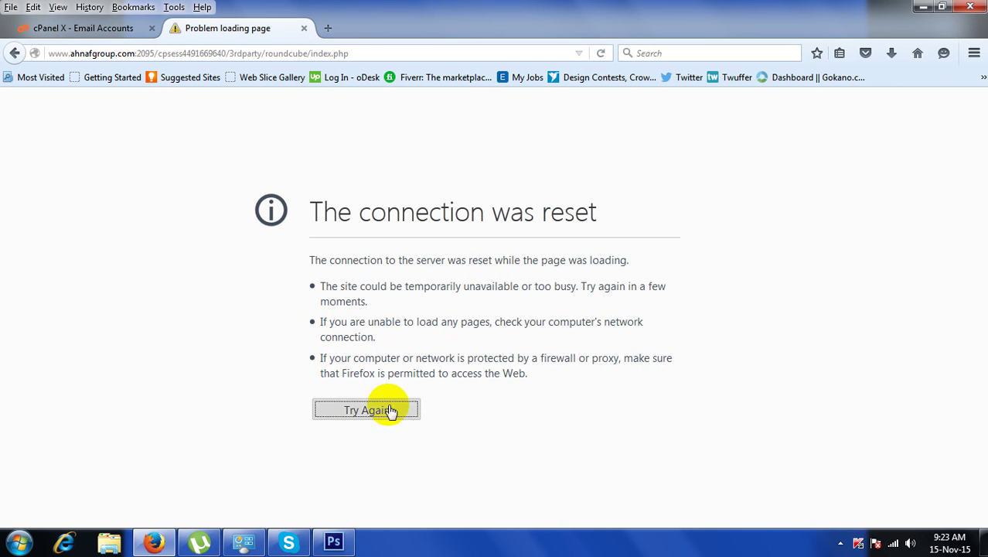
{"action": "left_click", "coordinate": [386, 409]}
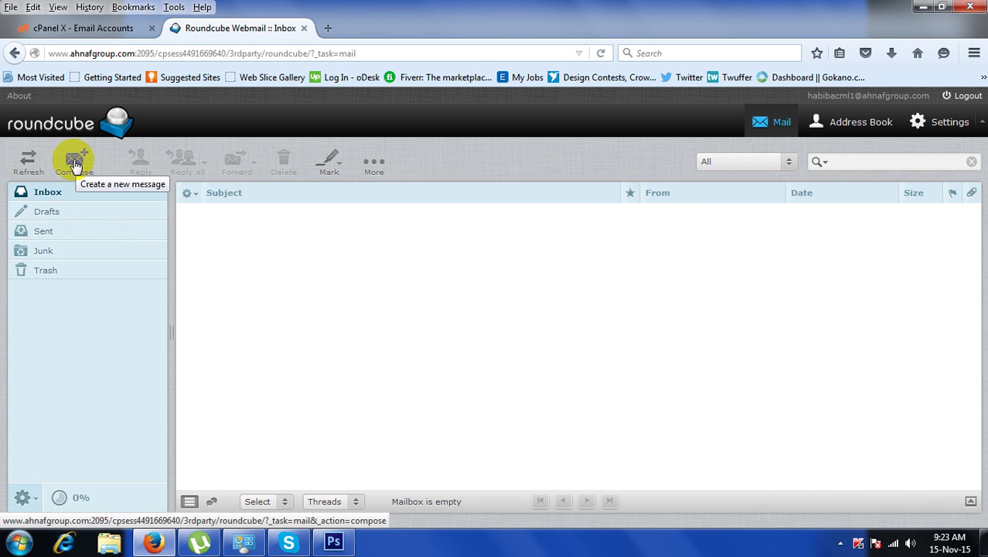
Compose a new message to the recipient's address with subject 'test mail'.
{"action": "left_click", "coordinate": [75, 165]}
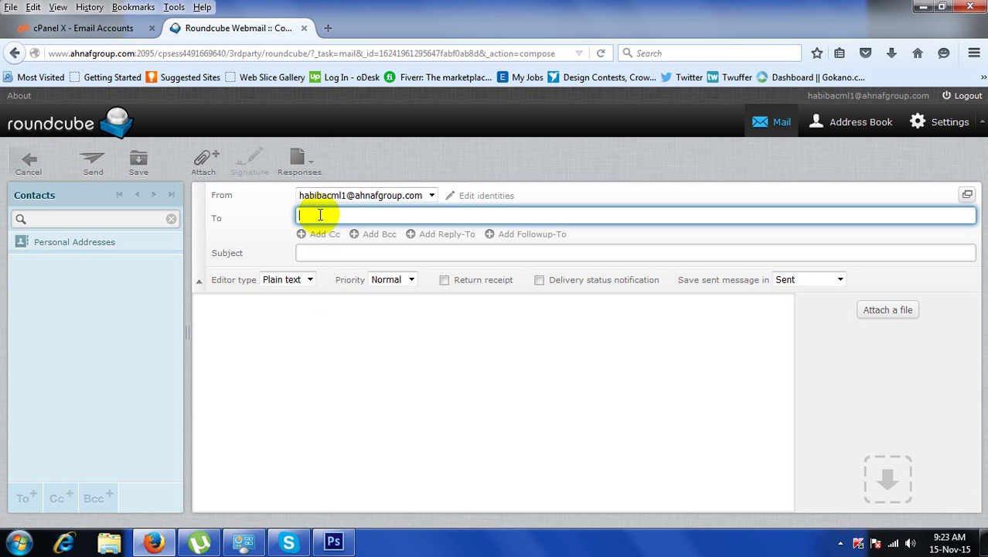
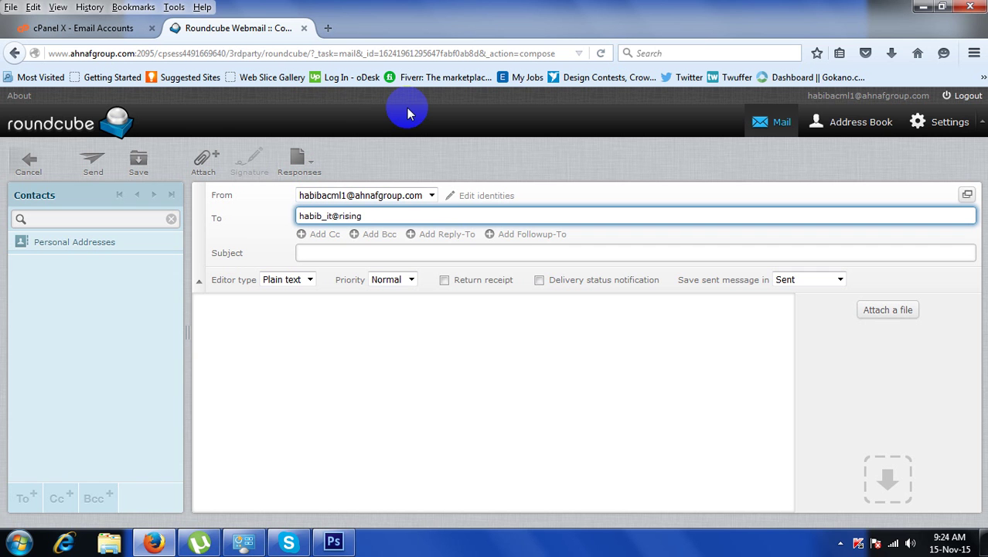
{"action": "left_click", "coordinate": [325, 253]}
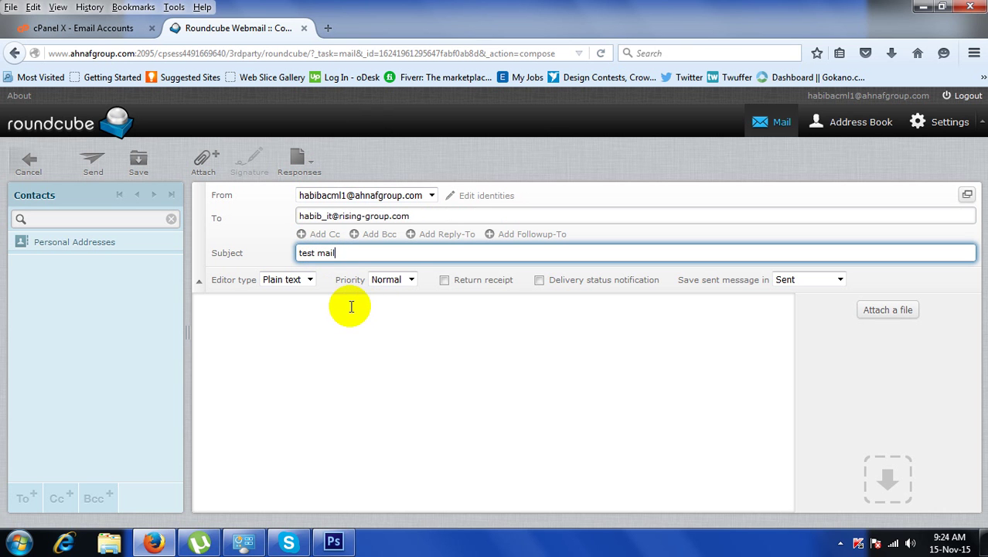
Cancel an empty-body send, then upload For RUPA.xls from the Desktop as an attachment.
{"action": "left_click", "coordinate": [93, 165]}
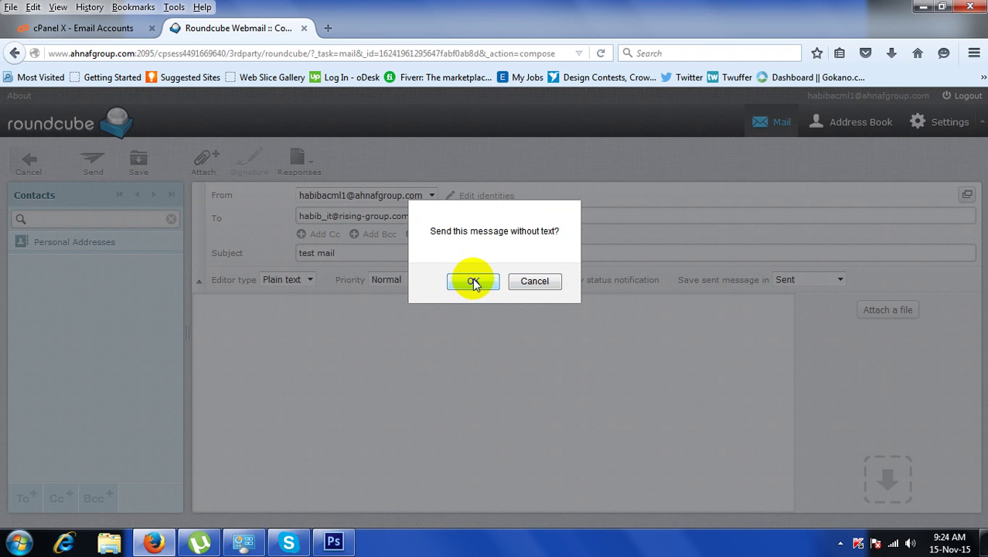
{"action": "left_click", "coordinate": [545, 281]}
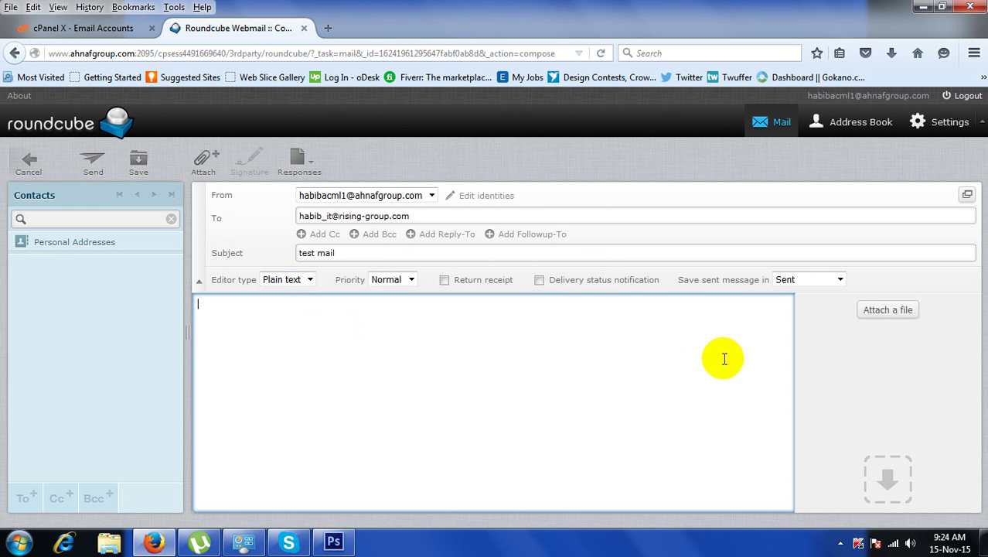
{"action": "left_click", "coordinate": [889, 310]}
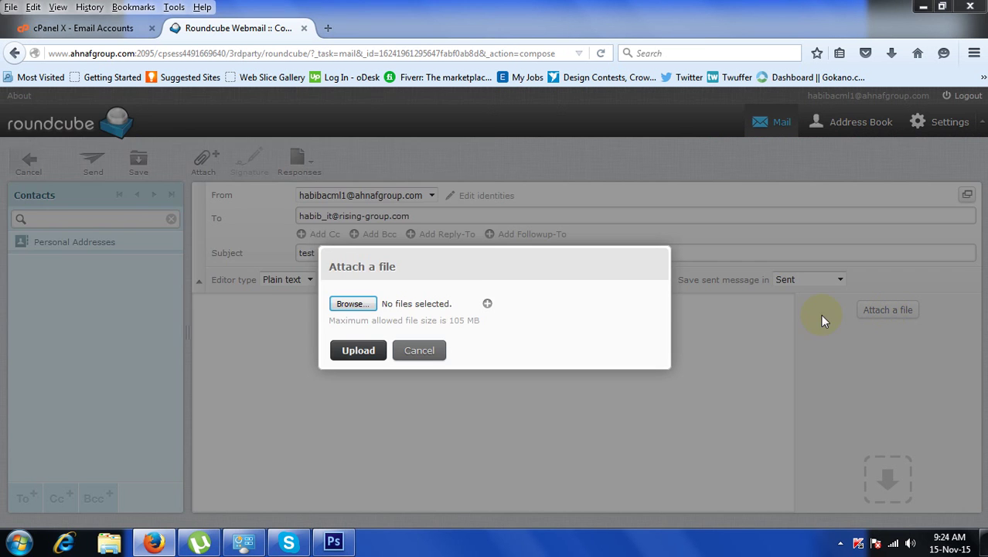
{"action": "left_click", "coordinate": [349, 304]}
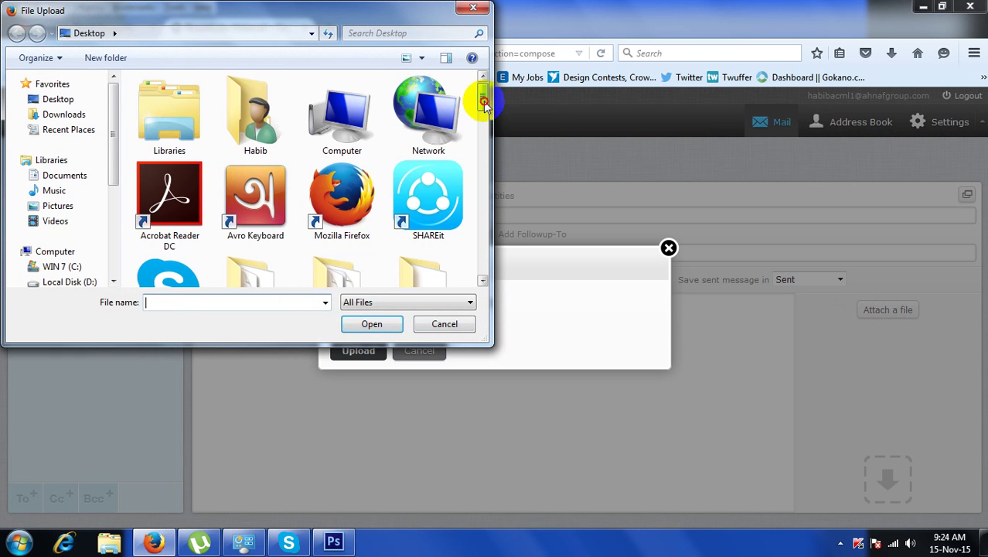
{"action": "left_click_drag", "start_coordinate": [482, 97], "coordinate": [485, 201]}
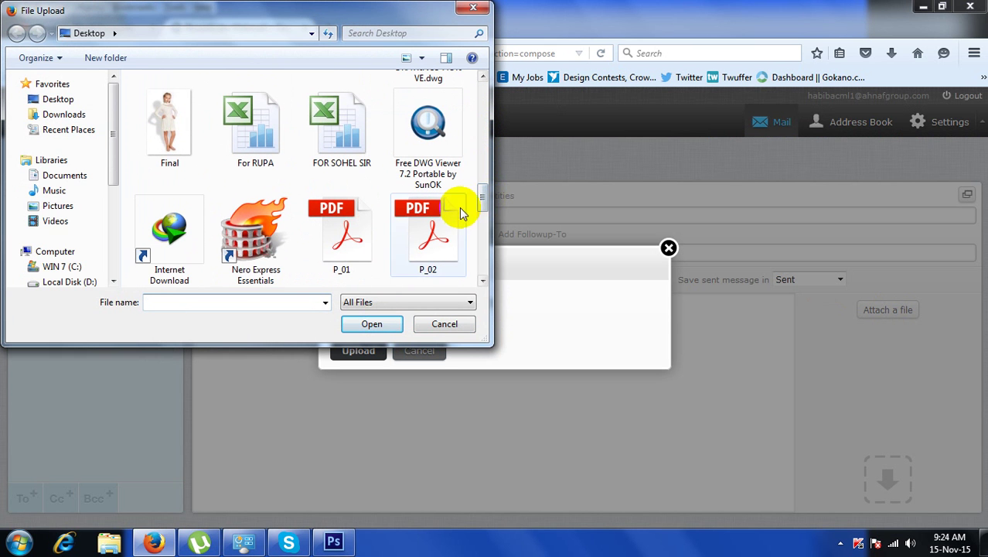
{"action": "left_click", "coordinate": [170, 140]}
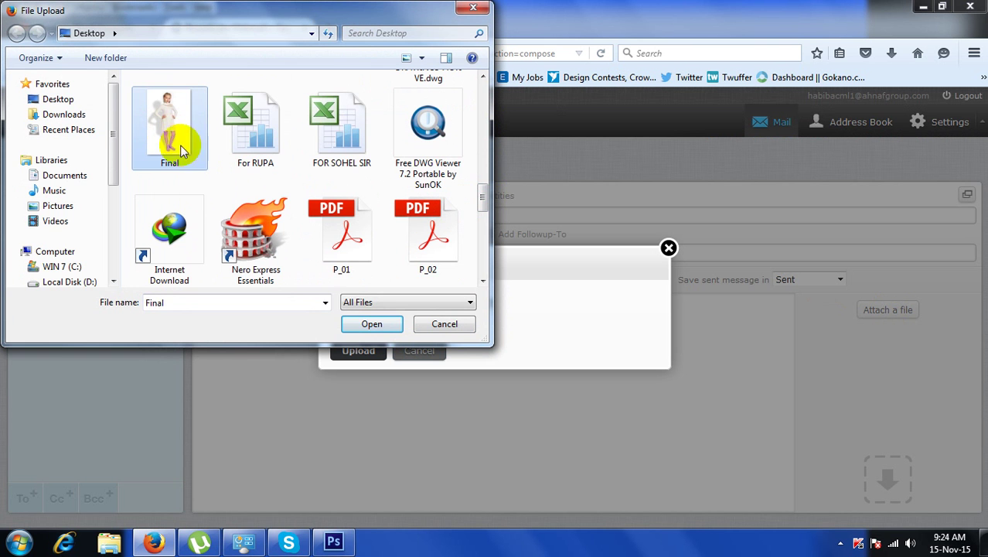
{"action": "left_click", "coordinate": [265, 151]}
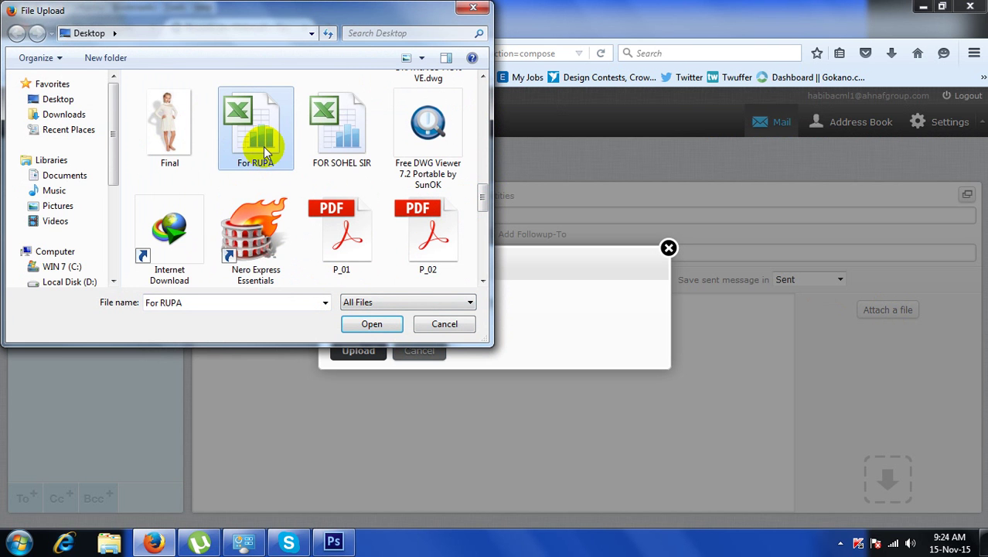
{"action": "left_click", "coordinate": [378, 326]}
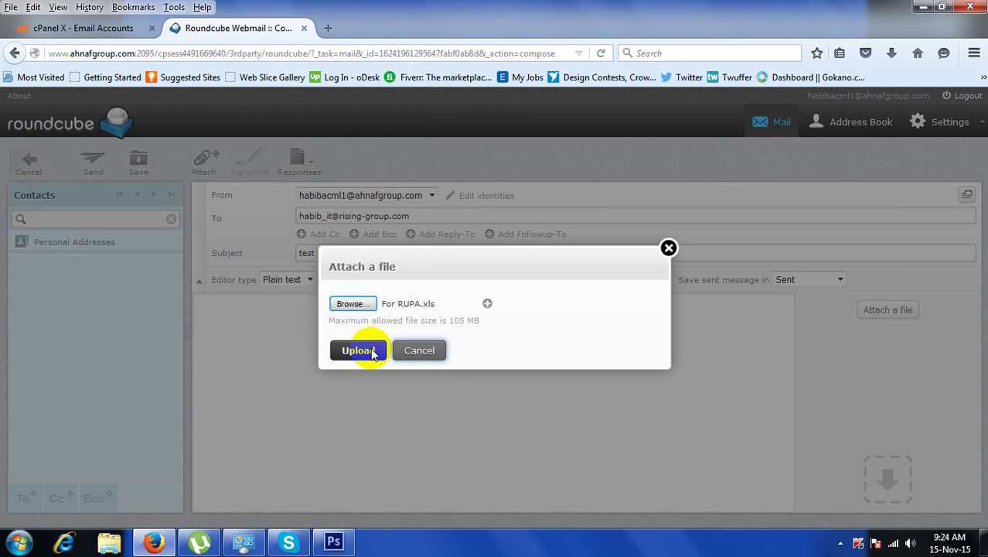
{"action": "left_click", "coordinate": [360, 352]}
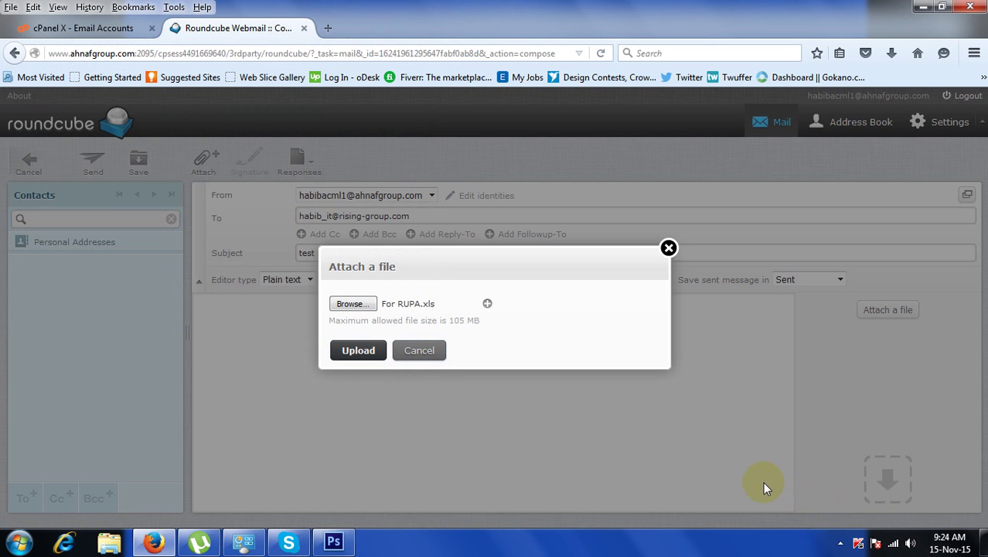
{"action": "left_click", "coordinate": [360, 352]}
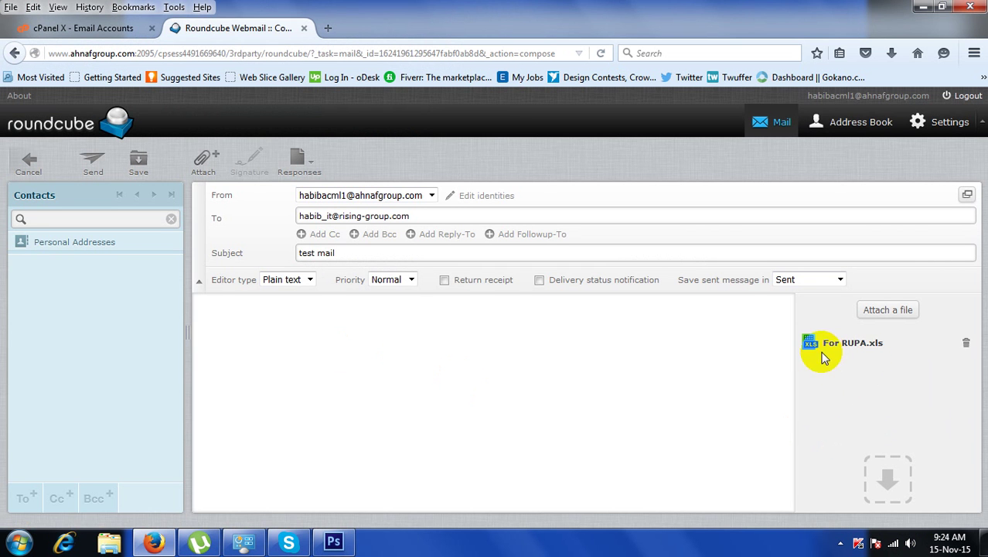
Upload Final.jpg from the Desktop as the second attachment.
{"action": "left_click", "coordinate": [888, 309]}
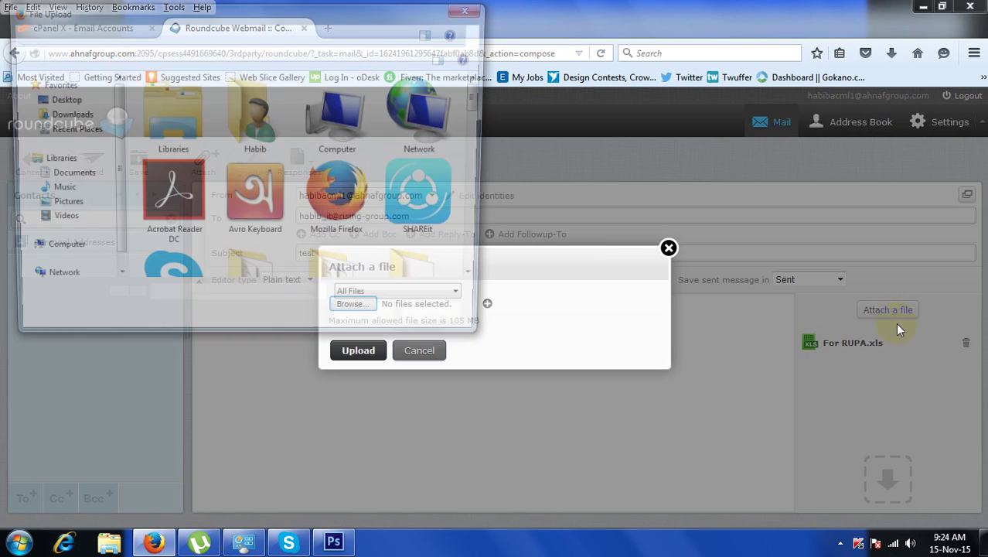
{"action": "left_click_drag", "start_coordinate": [481, 97], "coordinate": [481, 202]}
{"action": "left_click", "coordinate": [183, 158]}
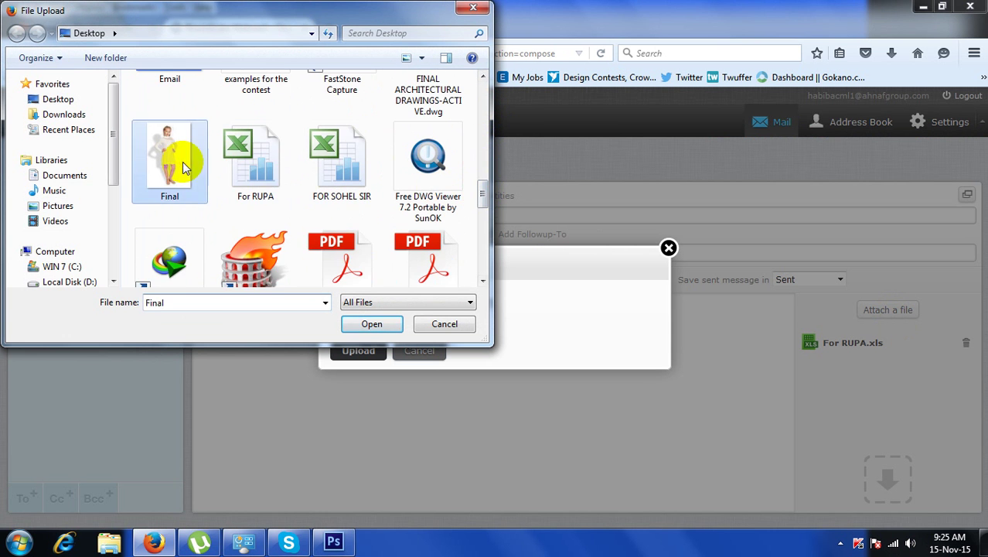
{"action": "left_click", "coordinate": [386, 323]}
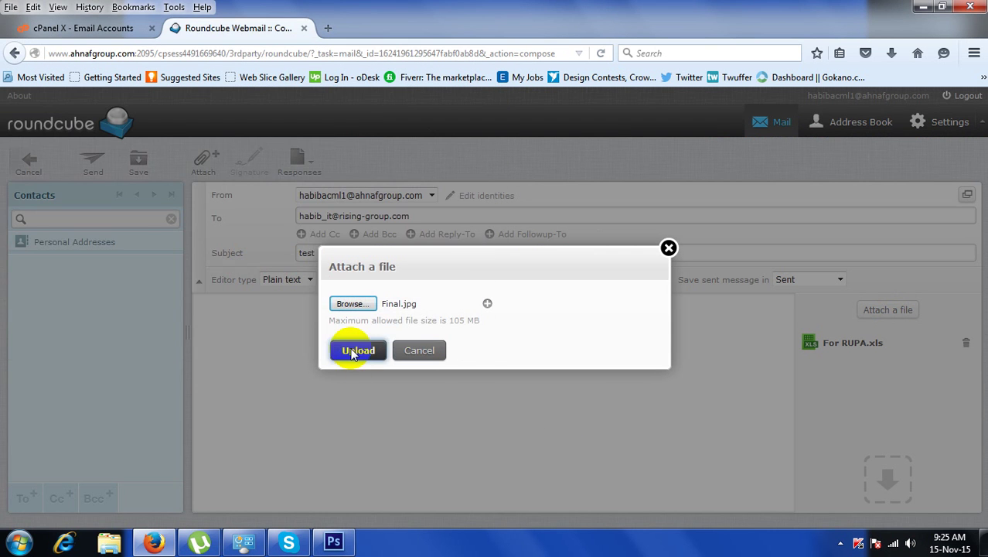
{"action": "left_click", "coordinate": [353, 352]}
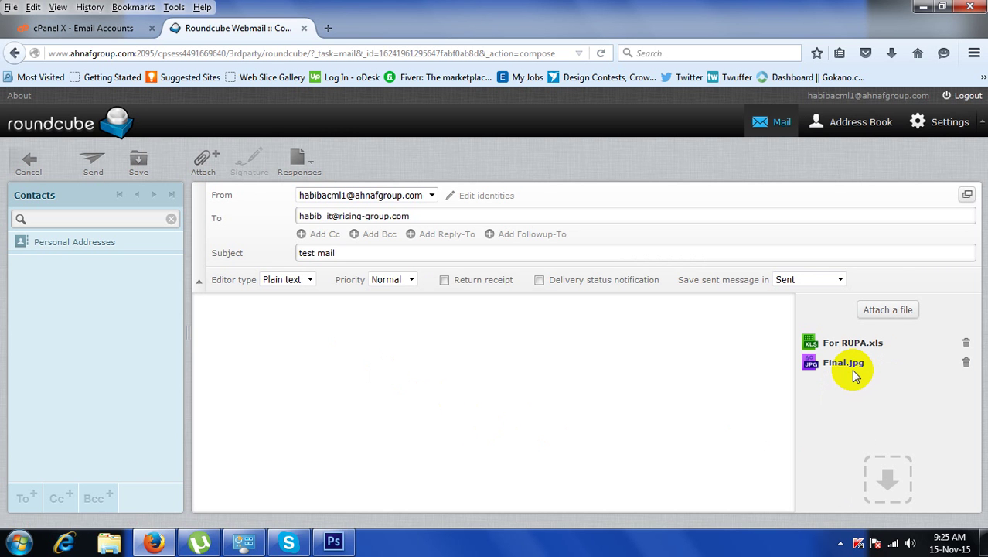
Send the test mail without body text, then check it in the Sent folder and Inbox.
{"action": "left_click", "coordinate": [92, 163]}
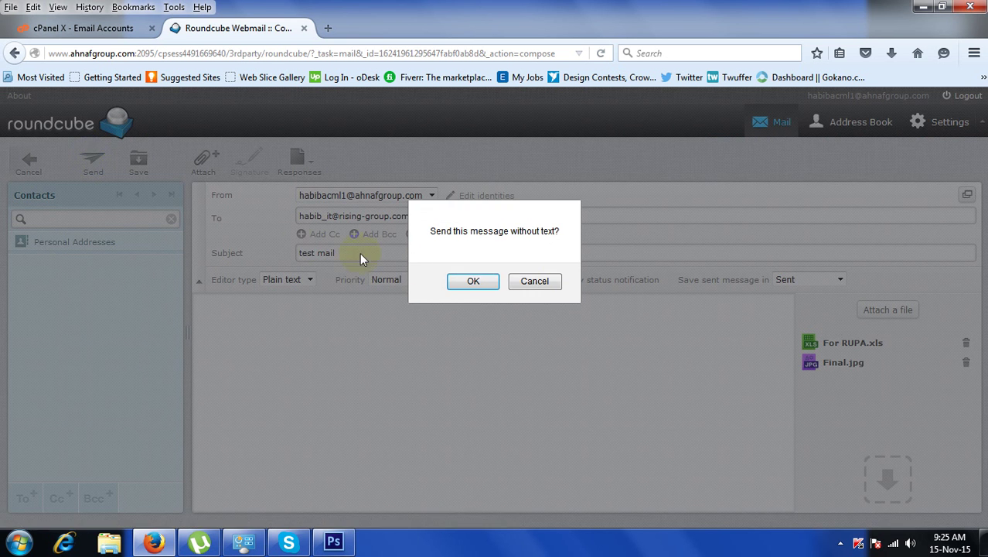
{"action": "left_click", "coordinate": [475, 282]}
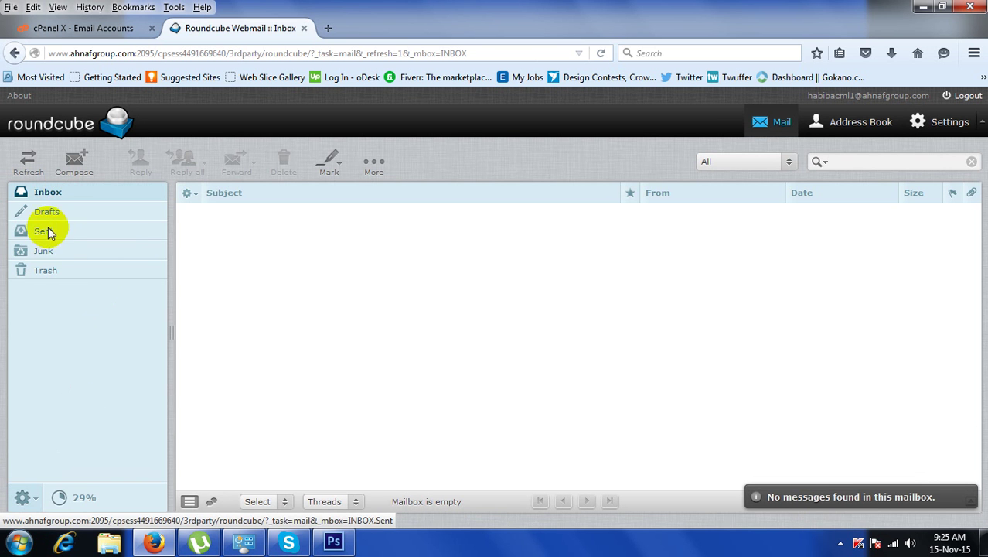
{"action": "left_click", "coordinate": [44, 231]}
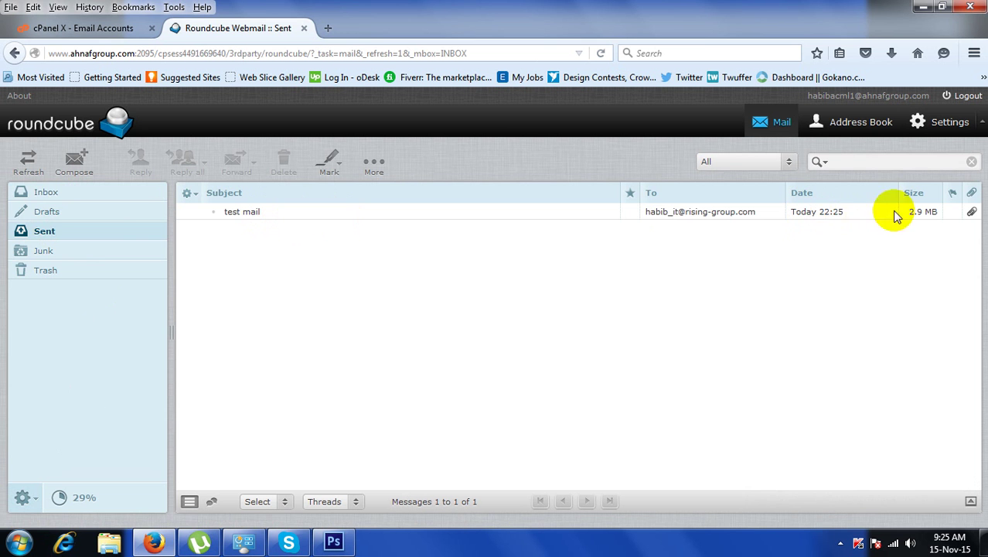
{"action": "left_click", "coordinate": [45, 193]}
Launch Microsoft Office Outlook 2007, dismiss its missing Outlook.pst errors, and return to the Firefox webmail.
{"action": "left_click", "coordinate": [19, 543]}
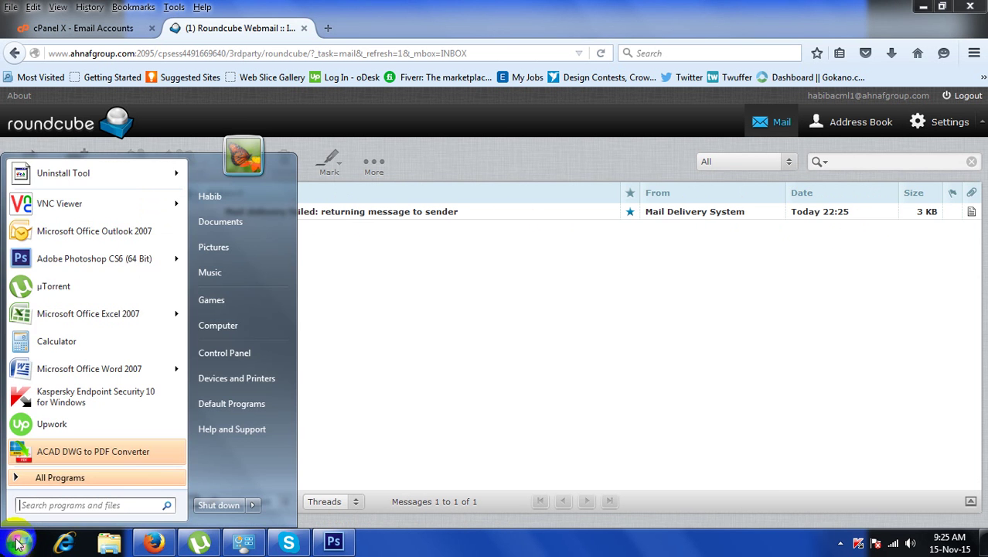
{"action": "left_click", "coordinate": [68, 232]}
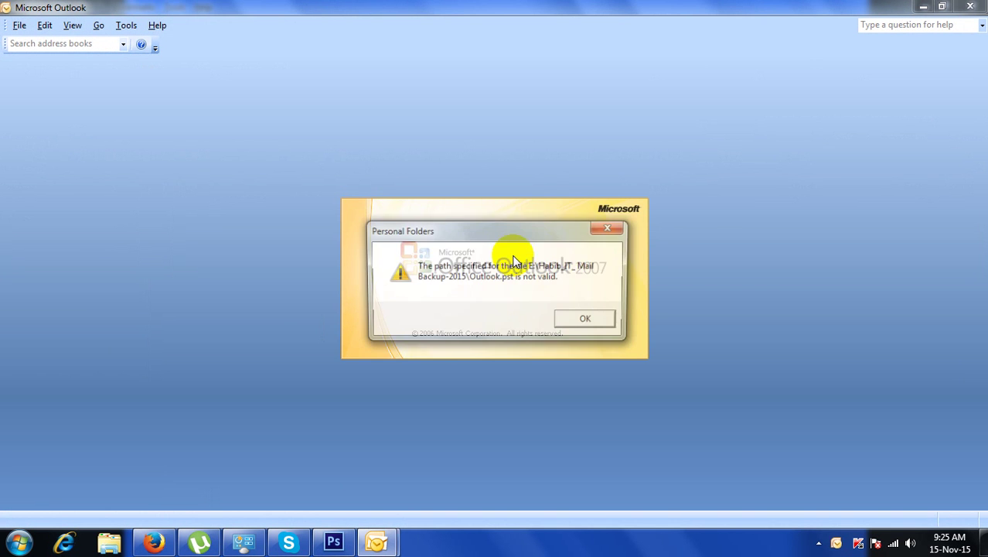
{"action": "left_click", "coordinate": [584, 319]}
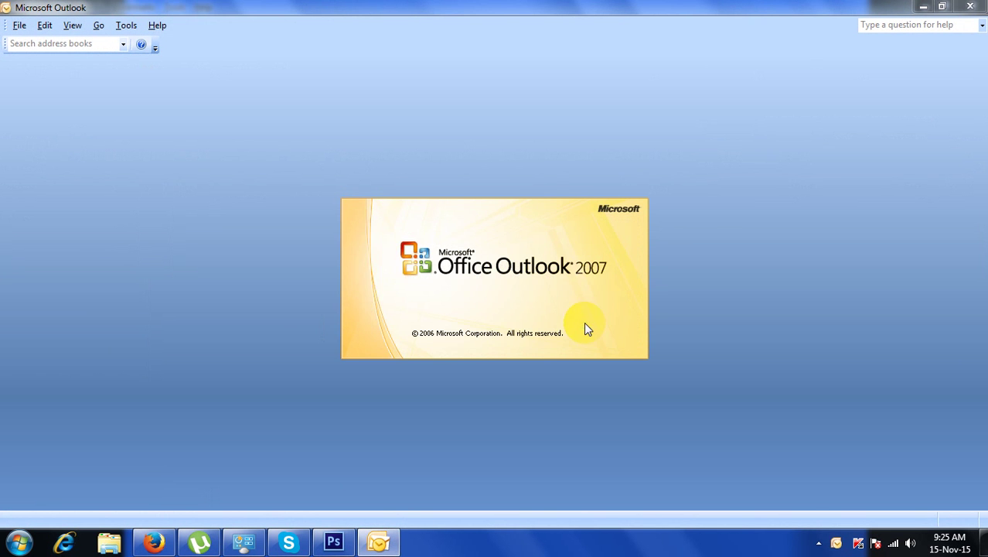
{"action": "left_click", "coordinate": [389, 6]}
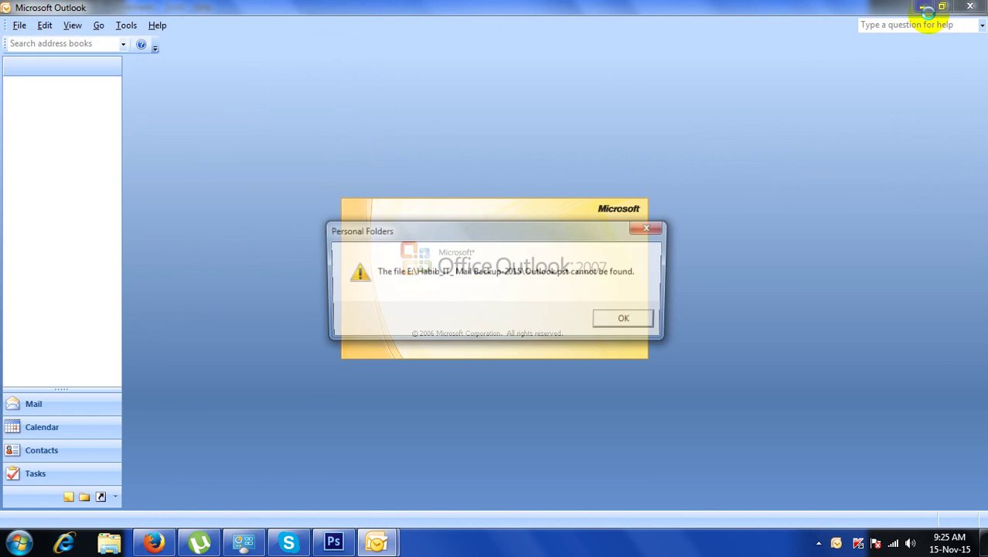
{"action": "left_click", "coordinate": [153, 542]}
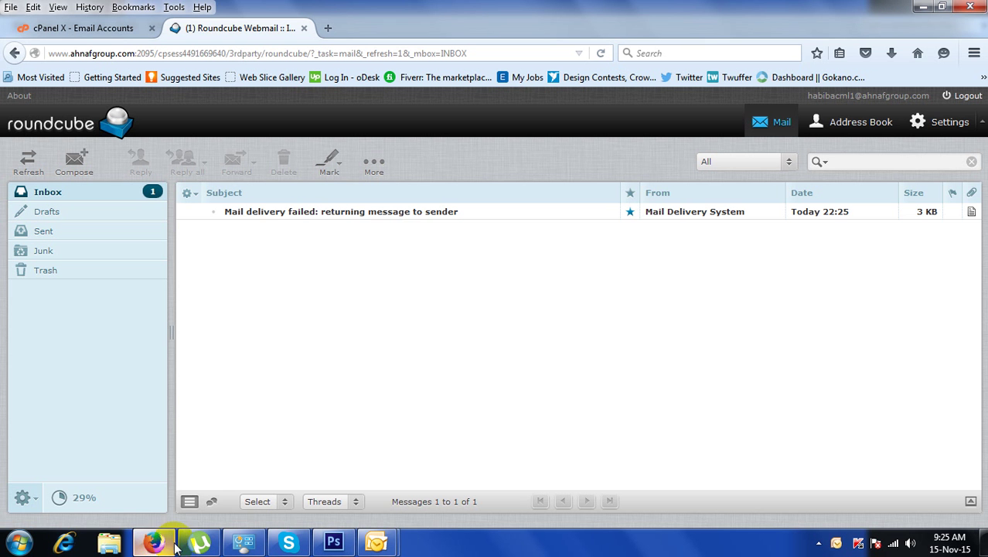
Open the 'Mail delivery failed' bounce message, then log out of Roundcube webmail.
{"action": "left_click", "coordinate": [373, 217]}
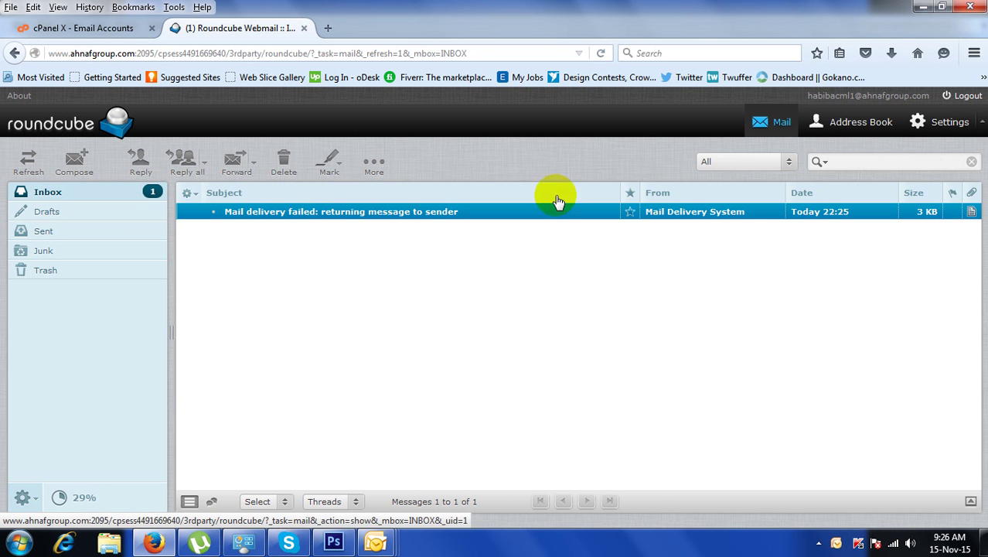
{"action": "left_click", "coordinate": [961, 127]}
{"action": "left_click", "coordinate": [956, 125]}
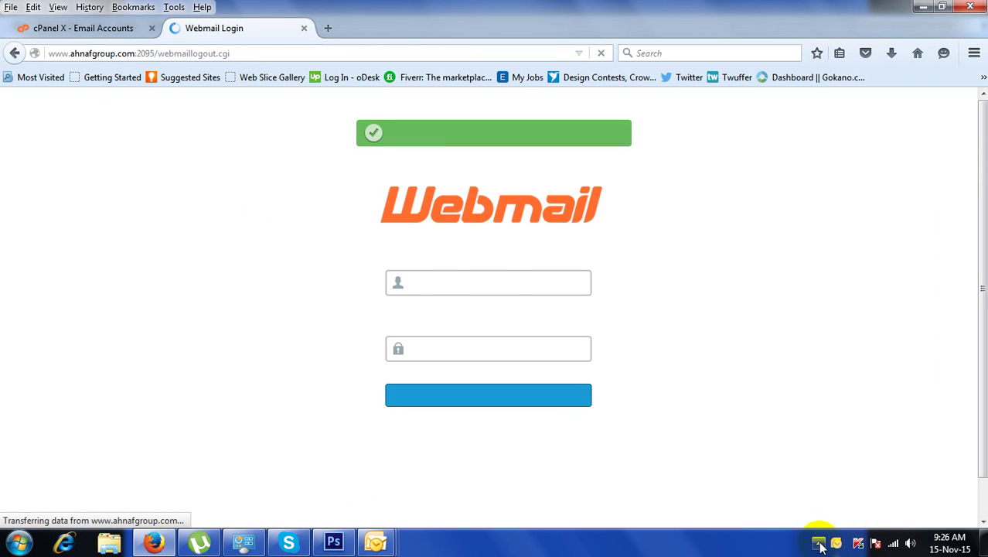
{"action": "left_click", "coordinate": [819, 543]}
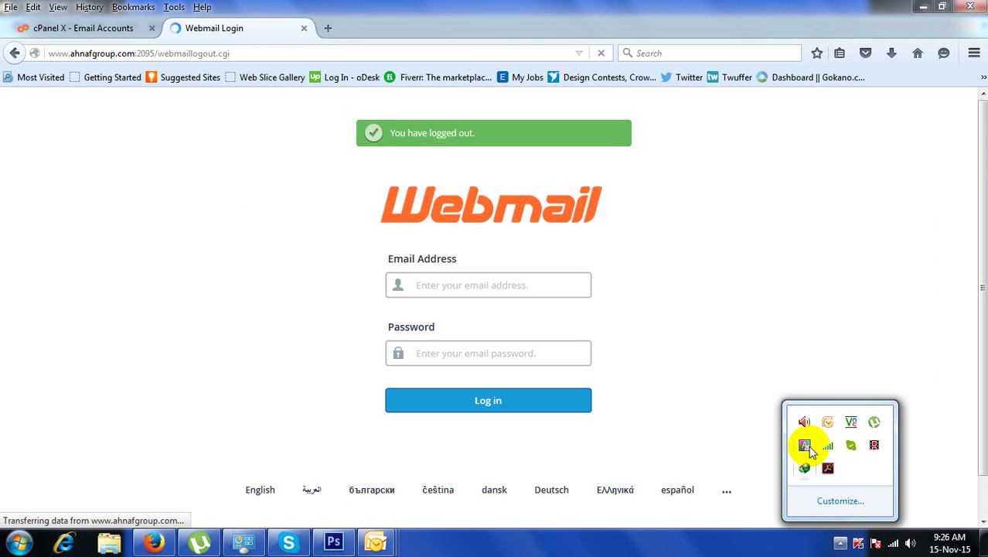